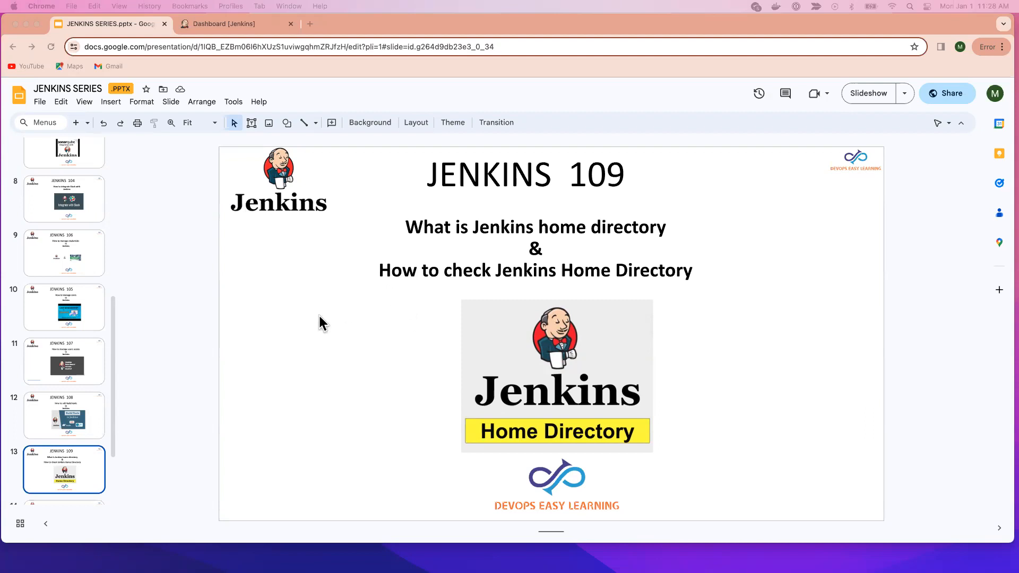
# Step: Open the System configuration page in Jenkins and highlight the home directory path
pyautogui.click(221, 26)
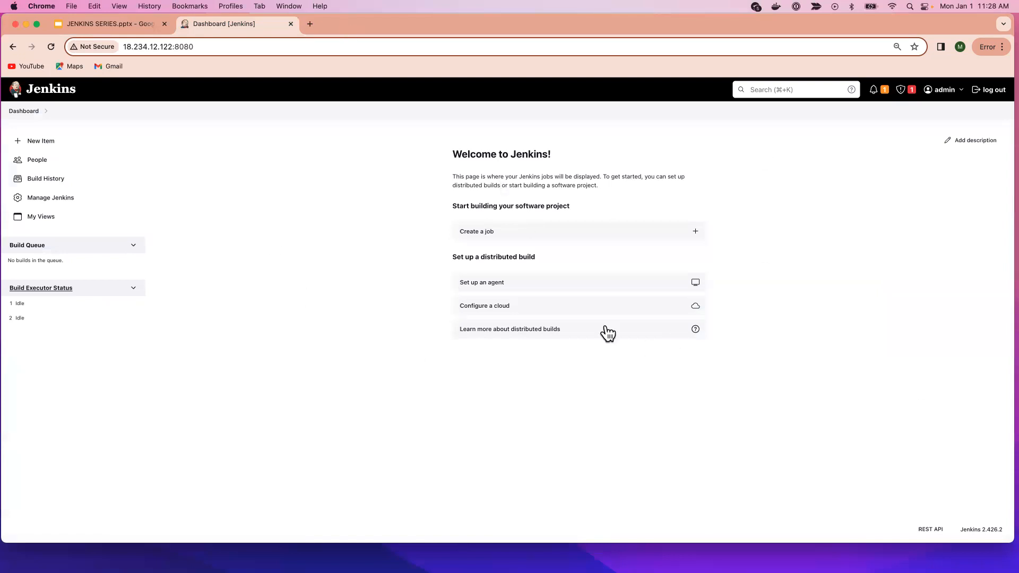
pyautogui.click(39, 195)
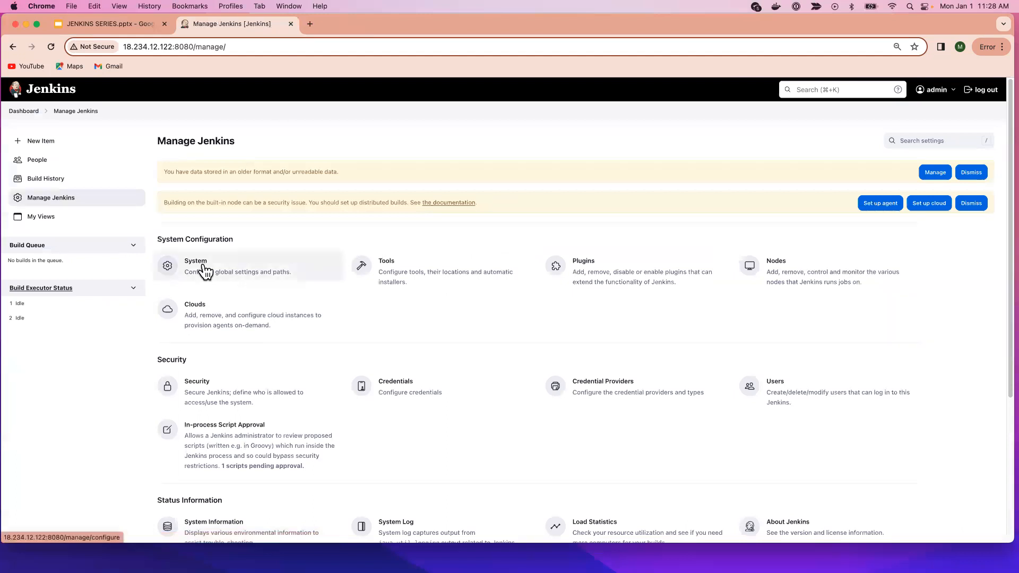
pyautogui.click(326, 274)
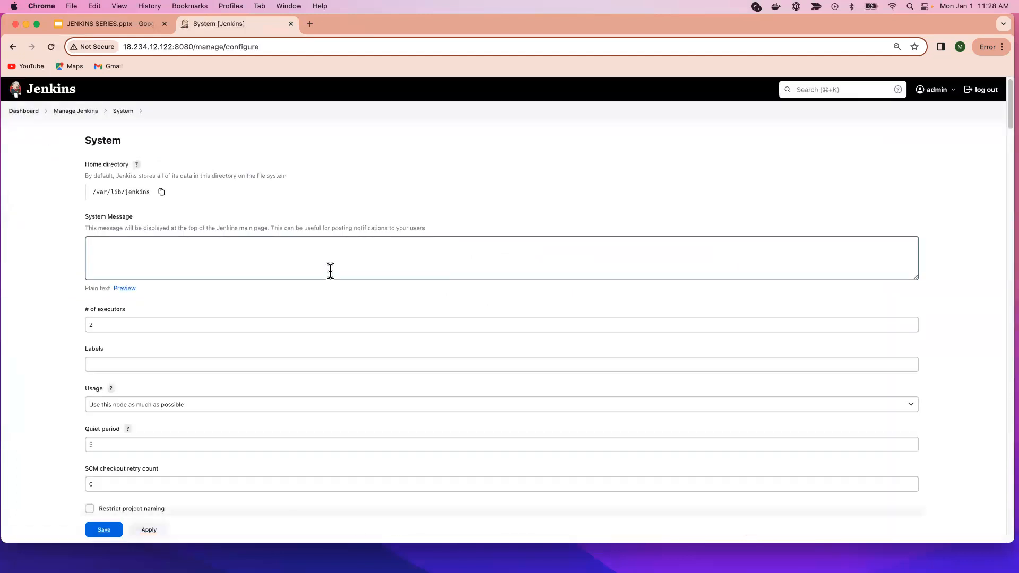
pyautogui.moveTo(141, 146); pyautogui.dragTo(152, 193)
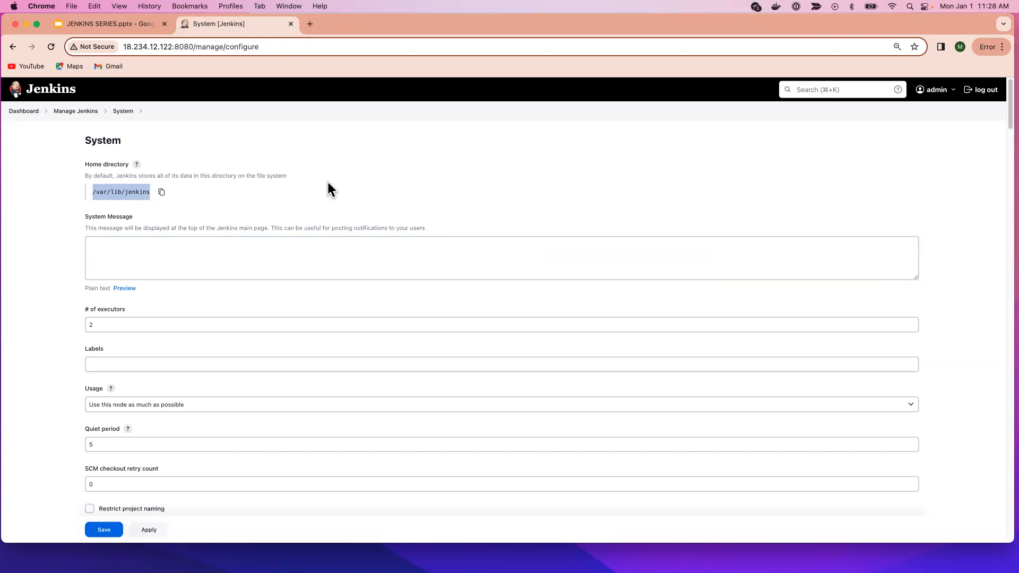
pyautogui.click(305, 187)
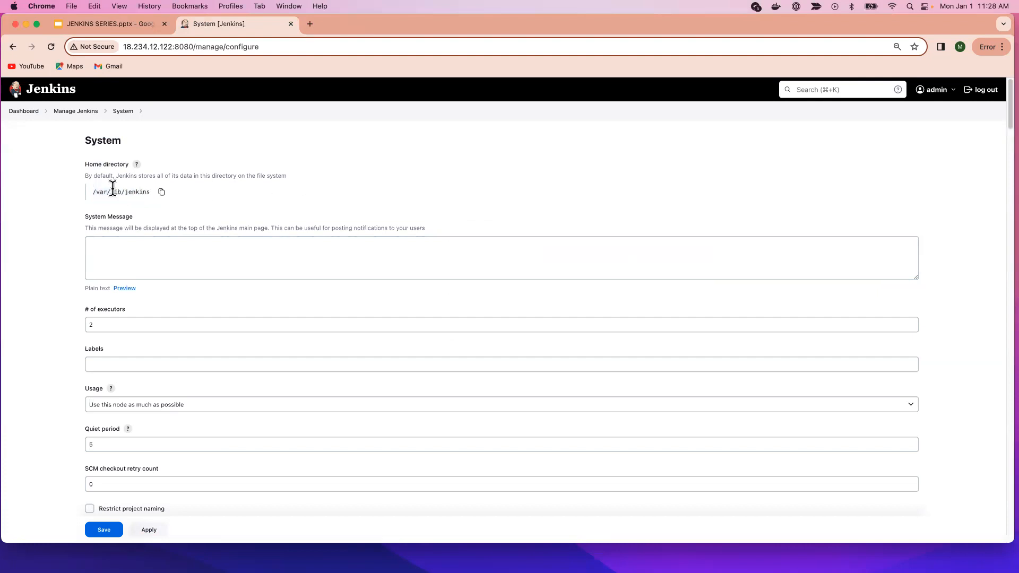
pyautogui.moveTo(92, 194); pyautogui.dragTo(147, 201)
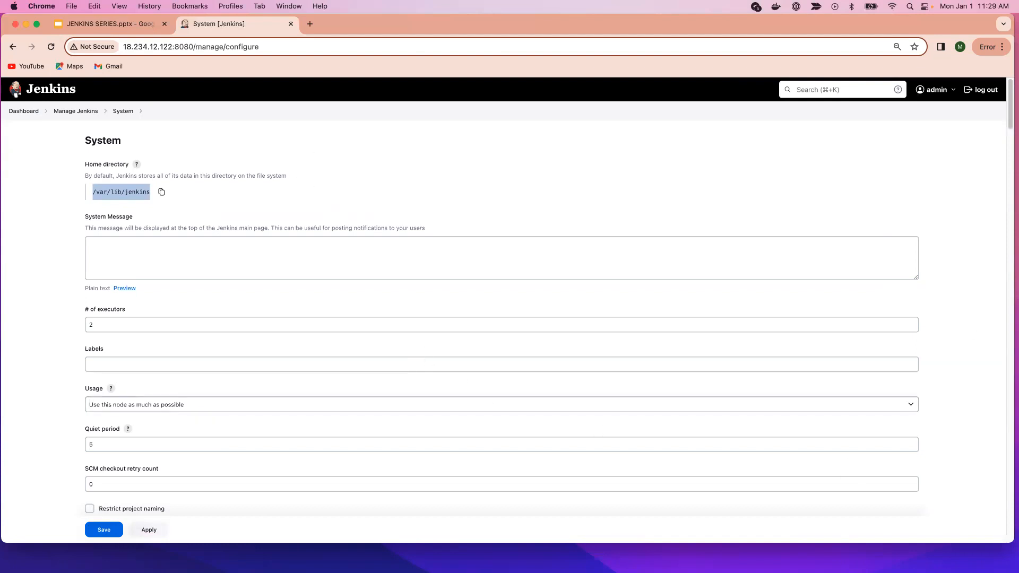
# Step: Switch to Terminal and check the current user's identity with id
pyautogui.moveTo(1018, 64); pyautogui.dragTo(186, 5)
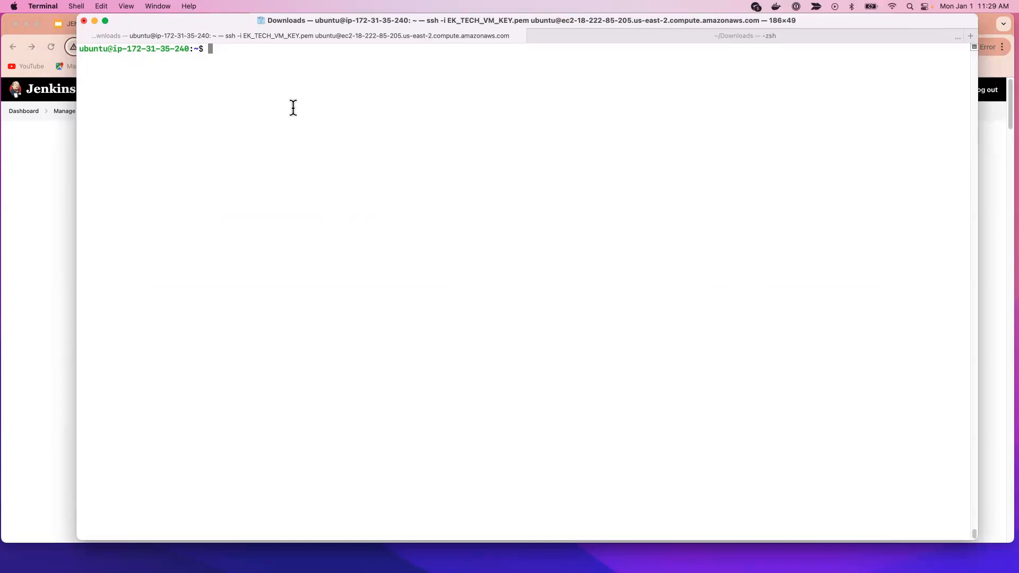
pyautogui.write('id')
pyautogui.press('Return')
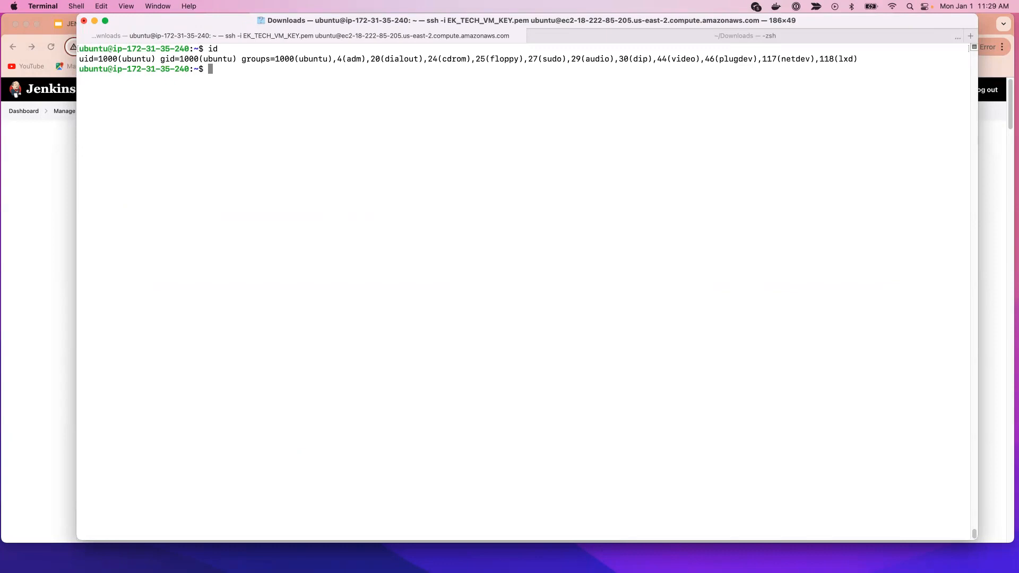
# Step: Open a root shell on the server with sudo -i
pyautogui.write('su')
pyautogui.write('do su - jenk')
pyautogui.write('ions')
pyautogui.press('BackSpace')
pyautogui.press('BackSpace')
pyautogui.press('BackSpace')
pyautogui.press('BackSpace')
pyautogui.press('BackSpace')
pyautogui.press('BackSpace')
pyautogui.press('BackSpace')
pyautogui.press('BackSpace')
pyautogui.press('BackSpace')
pyautogui.press('BackSpace')
pyautogui.press('BackSpace')
pyautogui.press('BackSpace')
pyautogui.press('BackSpace')
pyautogui.press('BackSpace')
pyautogui.press('BackSpace')
pyautogui.press('BackSpace')
pyautogui.press('BackSpace')
pyautogui.press('BackSpace')
pyautogui.write('sudo -i')
pyautogui.press('Return')
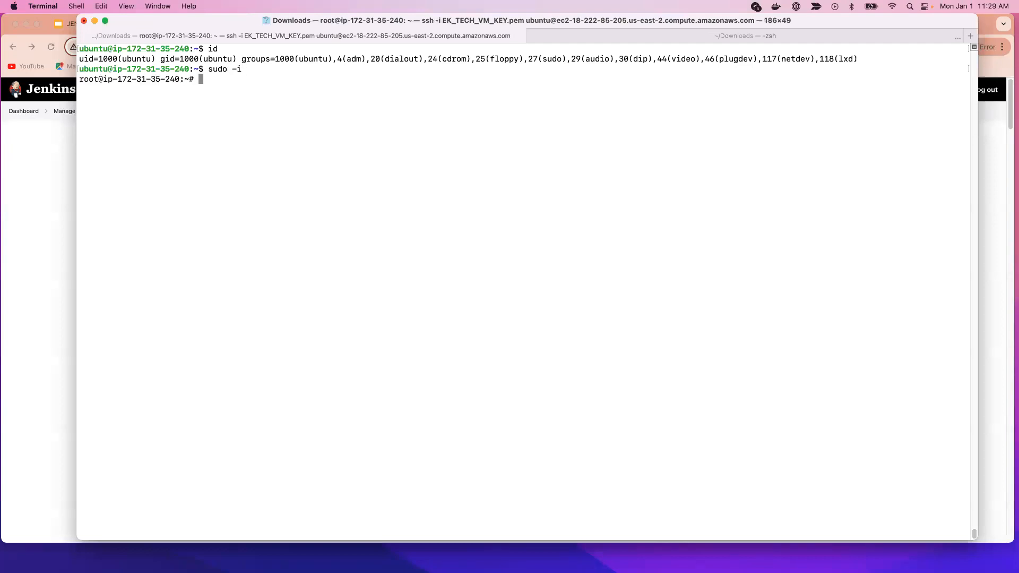
# Step: Print /etc/passwd and highlight the jenkins user's entry
pyautogui.write('cat /etc/passwd')
pyautogui.press('Return')
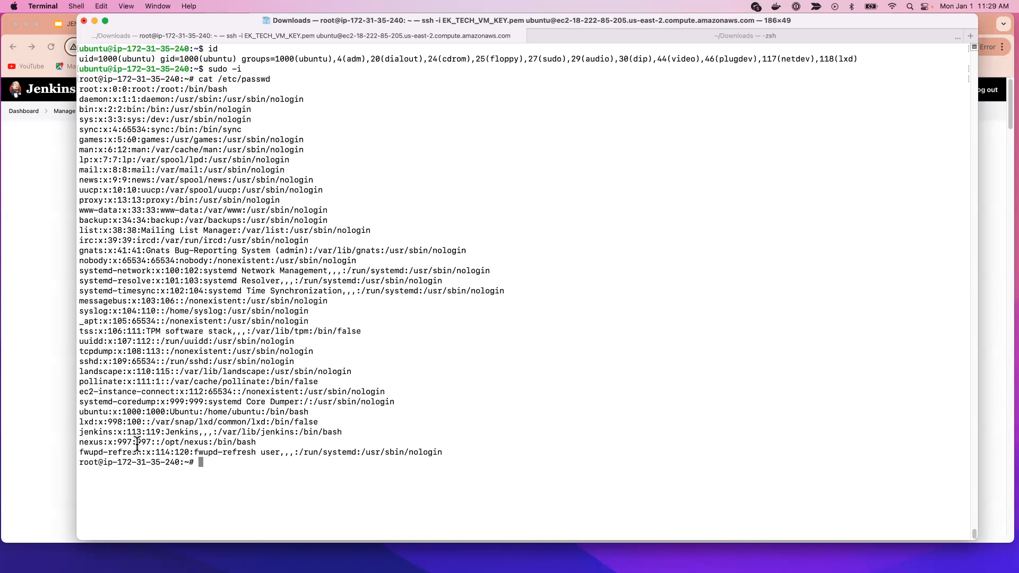
pyautogui.moveTo(343, 432); pyautogui.dragTo(80, 434)
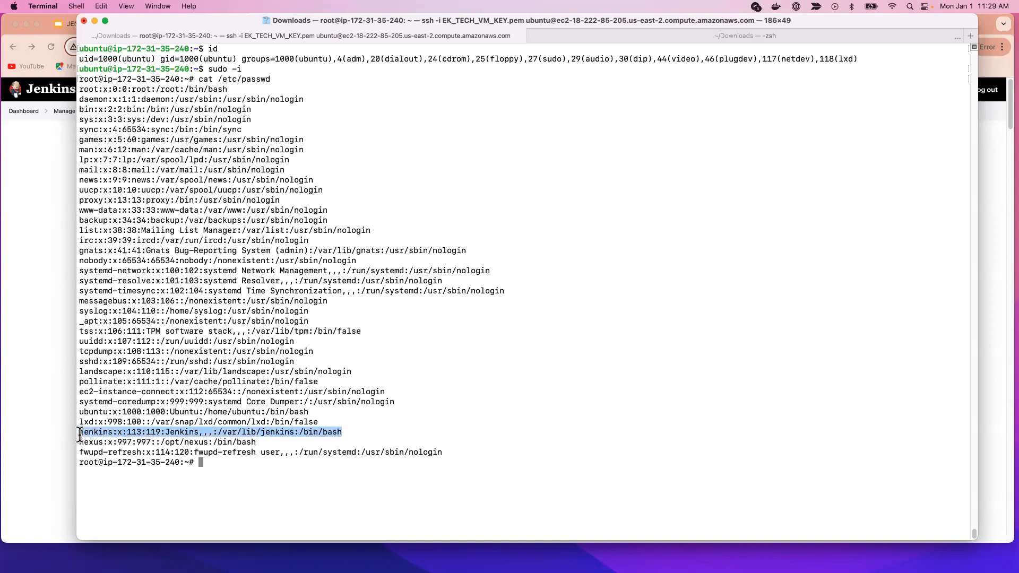
pyautogui.click(296, 441)
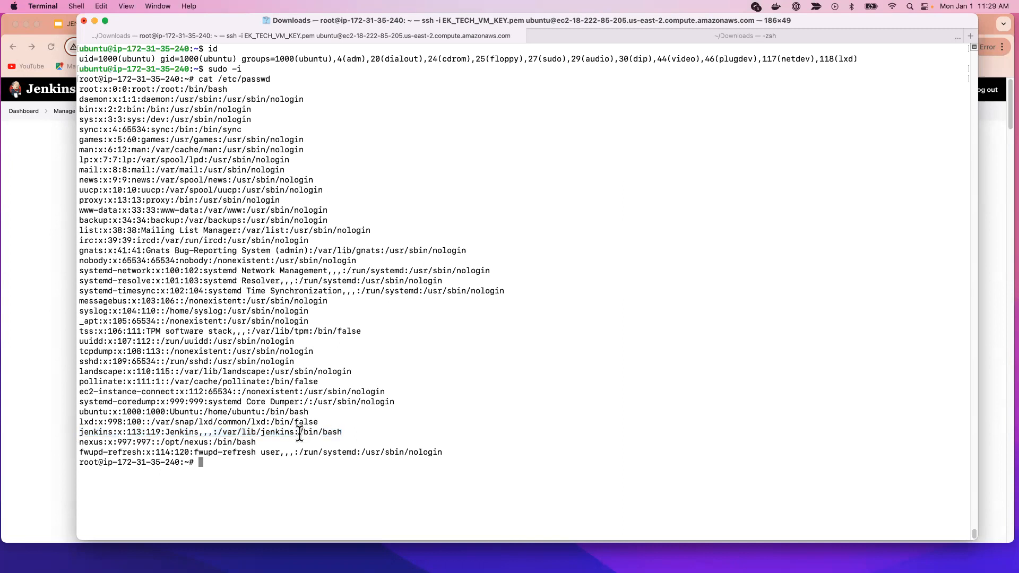
# Step: Highlight the login shell and the home directory path within the jenkins entry of /etc/passwd
pyautogui.moveTo(299, 434); pyautogui.dragTo(348, 432)
pyautogui.click(293, 434)
pyautogui.moveTo(219, 432); pyautogui.dragTo(294, 432)
pyautogui.click(271, 468)
# Step: Log in as the jenkins user with su - jenkins, clear the terminal and check the identity with id
pyautogui.write('su - jenkins')
pyautogui.press('Return')
pyautogui.hotkey('ctrl', 'l')
pyautogui.write('id')
pyautogui.press('Return')
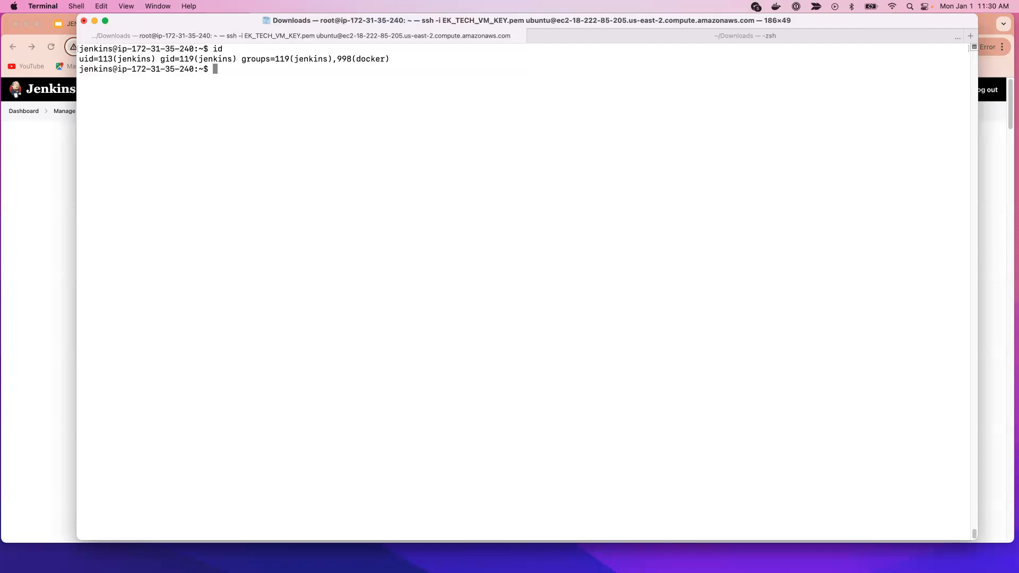
# Step: Print the jenkins user's working directory with pwd and highlight the returned path
pyautogui.write('[pw')
pyautogui.write('pwd')
pyautogui.press('Return')
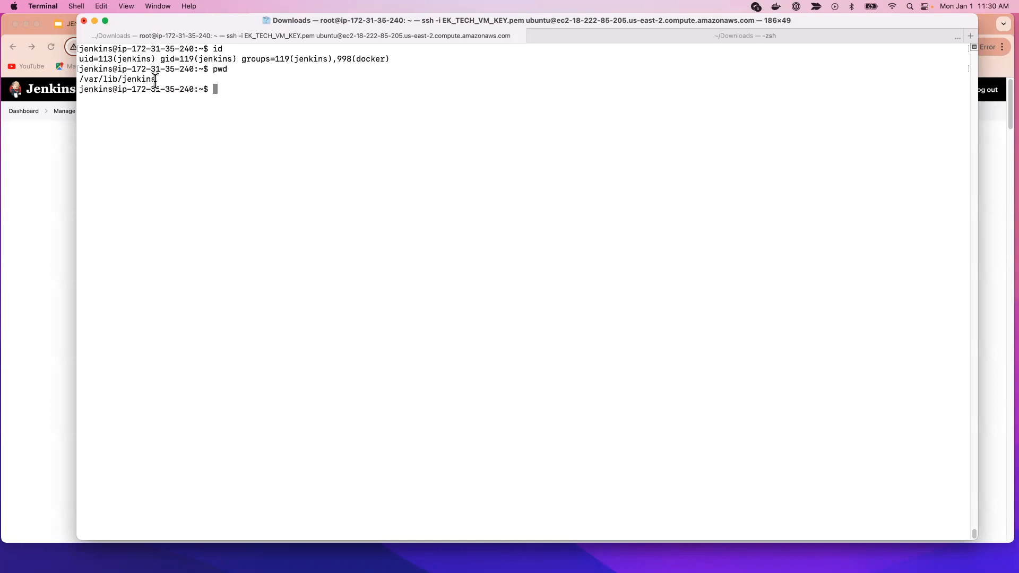
pyautogui.moveTo(158, 80); pyautogui.dragTo(52, 77)
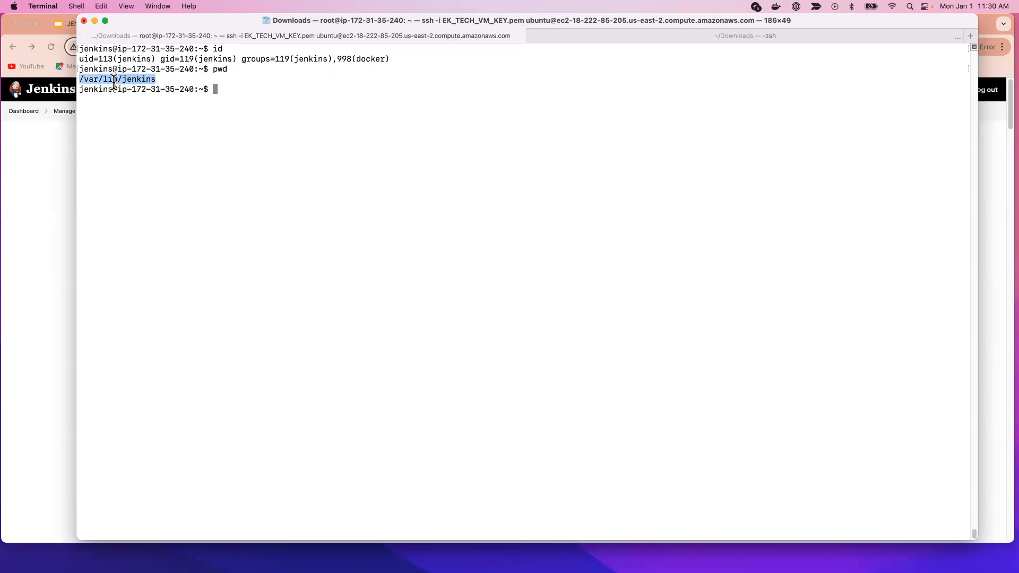
pyautogui.click(142, 101)
pyautogui.moveTo(157, 80); pyautogui.dragTo(79, 79)
# Step: Change to the jenkins user's home directory with cd ~ and print its path with pwd
pyautogui.write('cd ~')
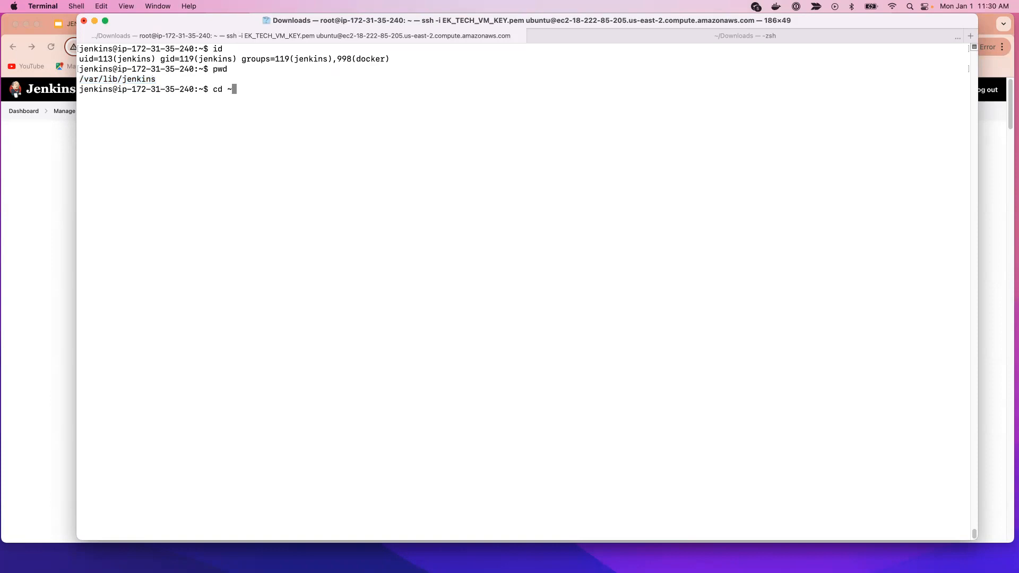
pyautogui.press('Return')
pyautogui.write('pwd')
pyautogui.press('Return')
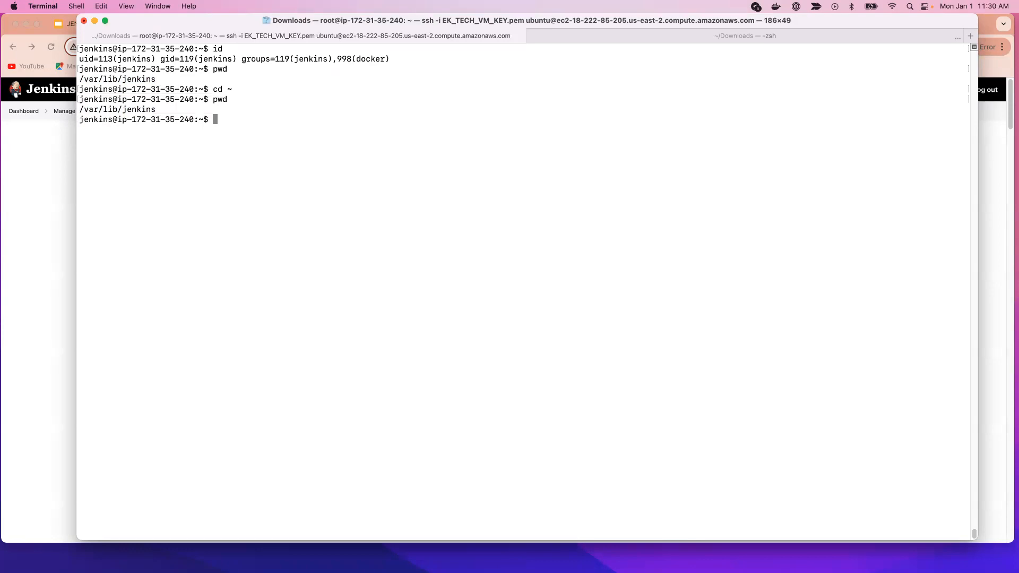
# Step: List the contents of the Jenkins home directory with ls and look through the files
pyautogui.write('ls')
pyautogui.press('Return')
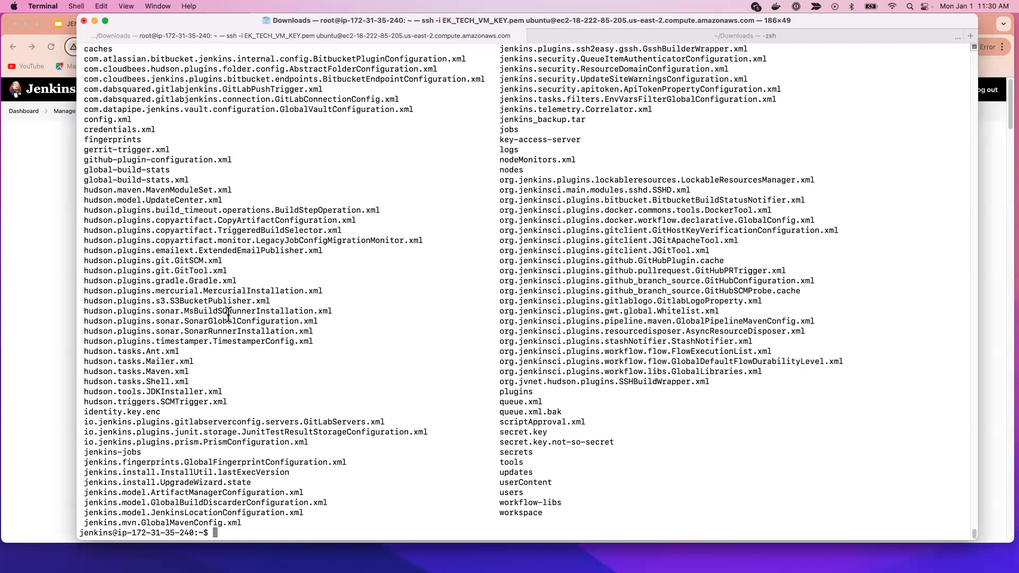
pyautogui.scroll(5, 222, 395)
pyautogui.scroll(1, 222, 395)
pyautogui.scroll(-6, 217, 382)
# Step: Clear the terminal and list the Jenkins home directory in long format with ls -l
pyautogui.hotkey('ctrl', 'l')
pyautogui.write('ls -')
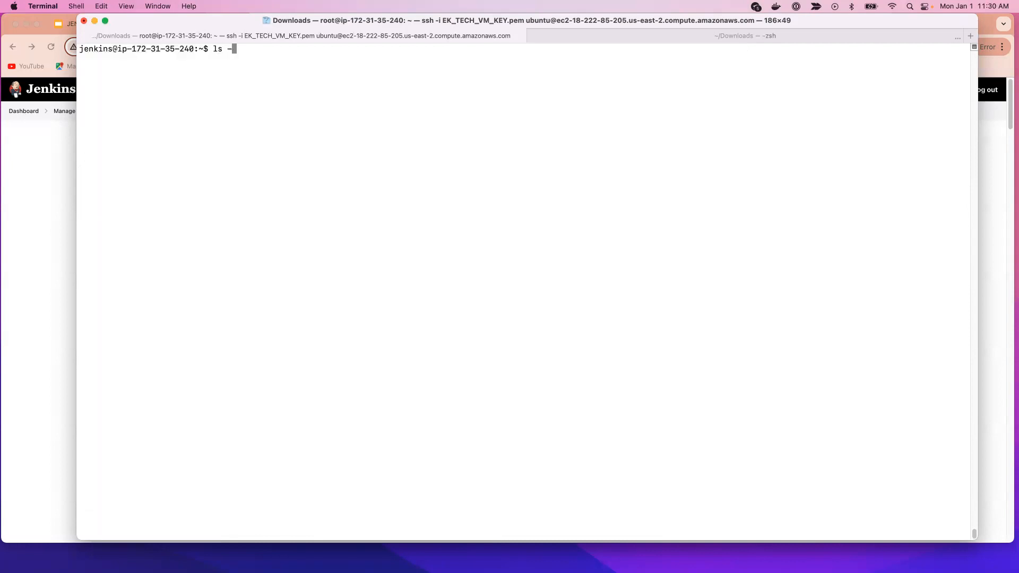
pyautogui.write('l')
pyautogui.press('Return')
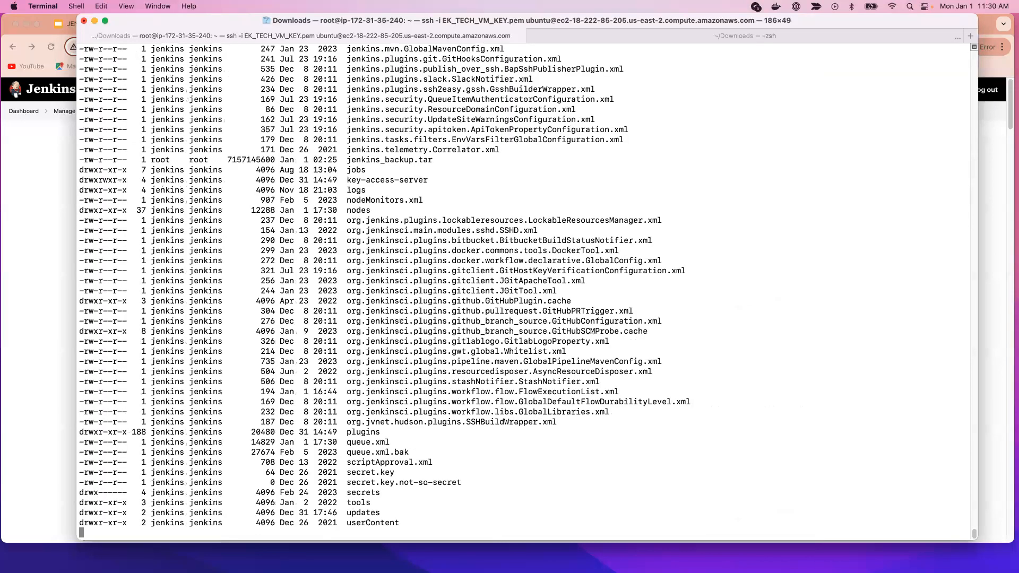
# Step: Look through the long listing and highlight the logs directory entry
pyautogui.scroll(3, 316, 303)
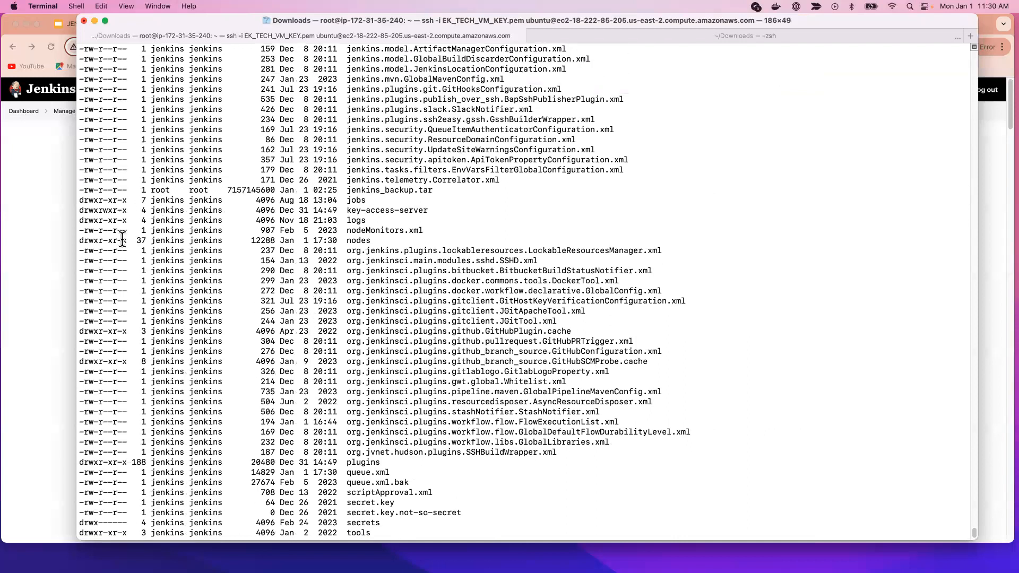
pyautogui.moveTo(366, 200); pyautogui.dragTo(299, 220)
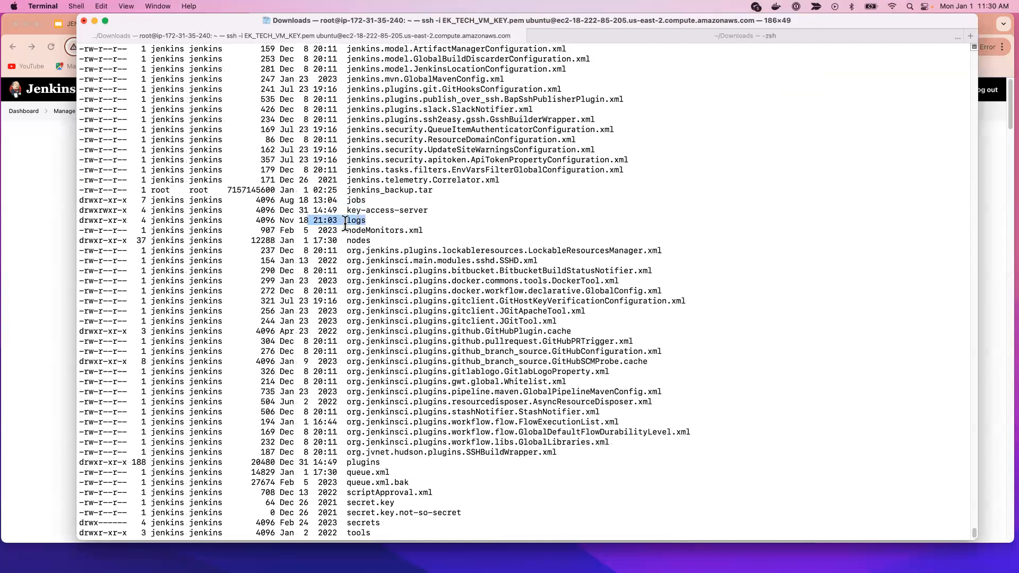
pyautogui.scroll(7, 370, 293)
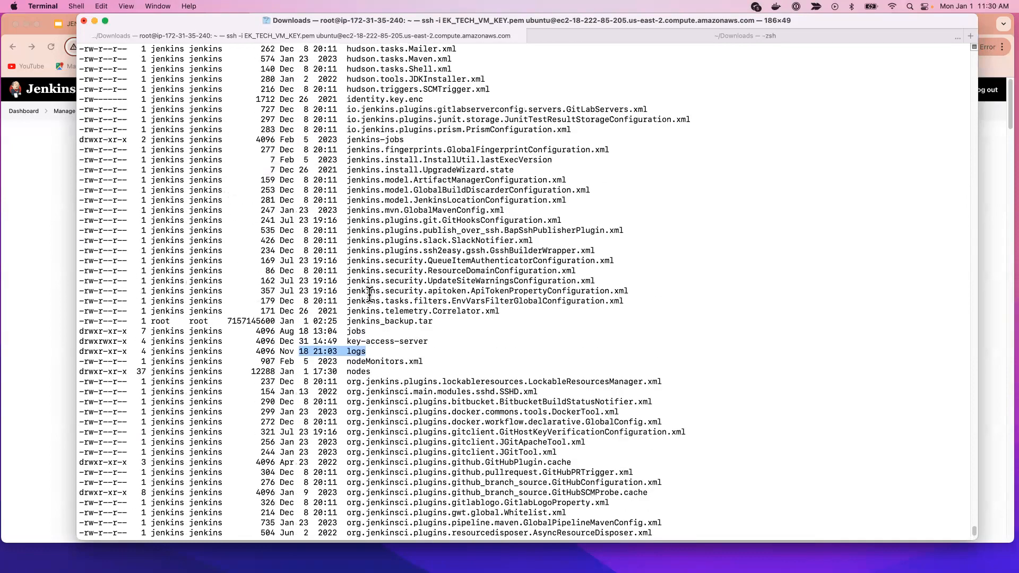
pyautogui.scroll(3, 370, 293)
pyautogui.scroll(-12, 371, 297)
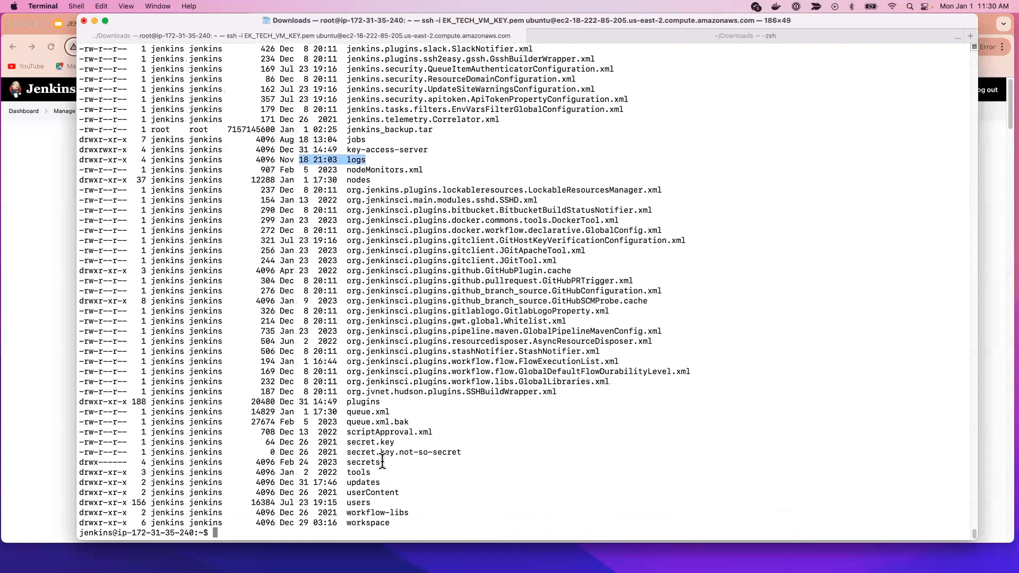
# Step: Highlight the secrets, tools and users directory entries one after another in the long listing
pyautogui.moveTo(381, 462); pyautogui.dragTo(79, 465)
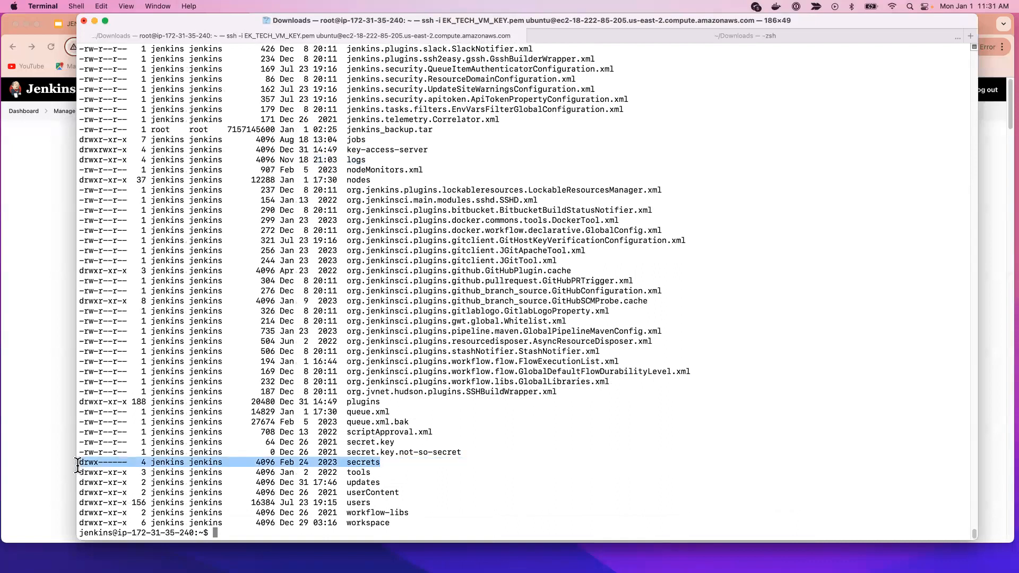
pyautogui.click(395, 459)
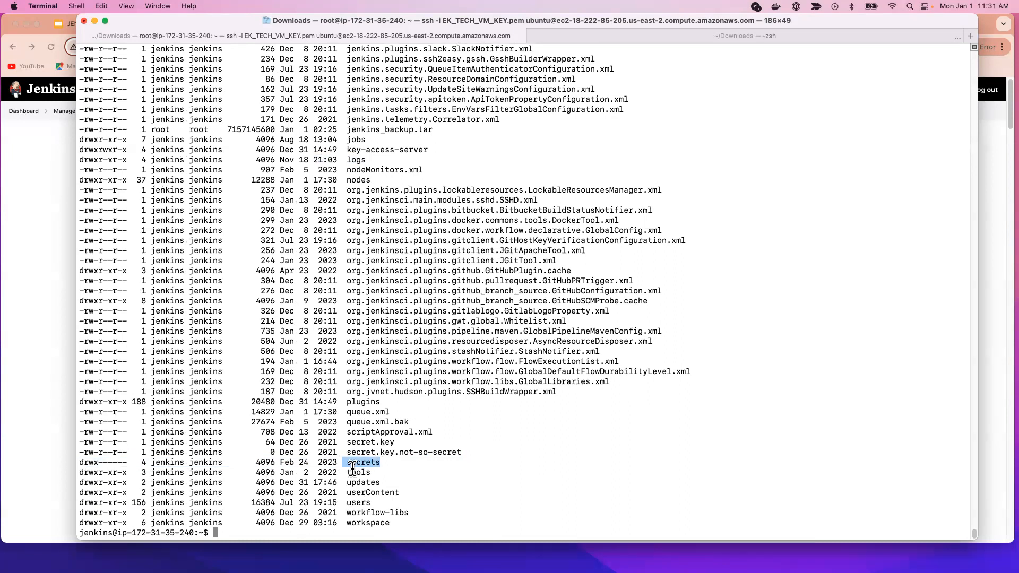
pyautogui.moveTo(371, 473); pyautogui.dragTo(213, 472)
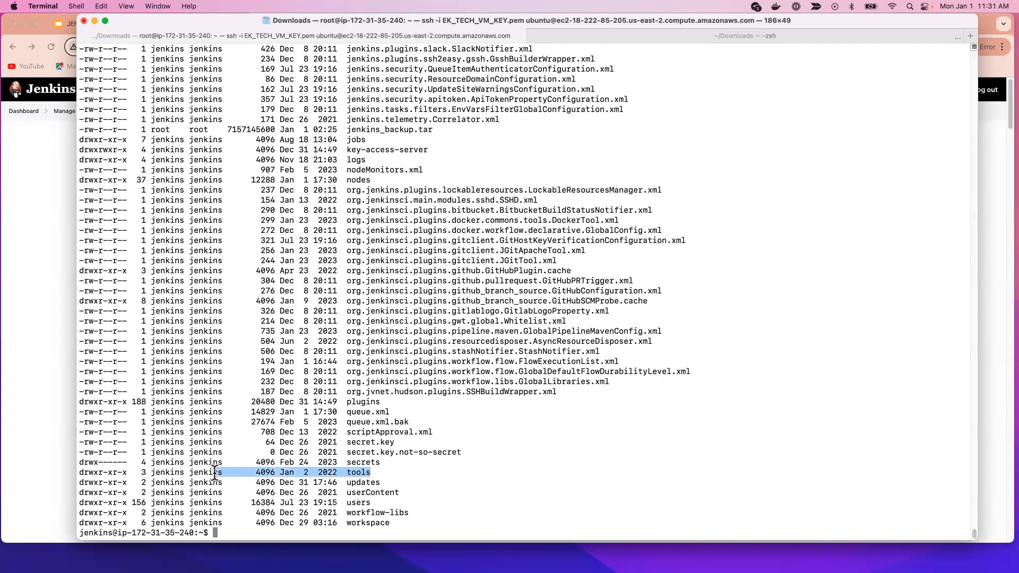
pyautogui.moveTo(373, 502); pyautogui.dragTo(90, 503)
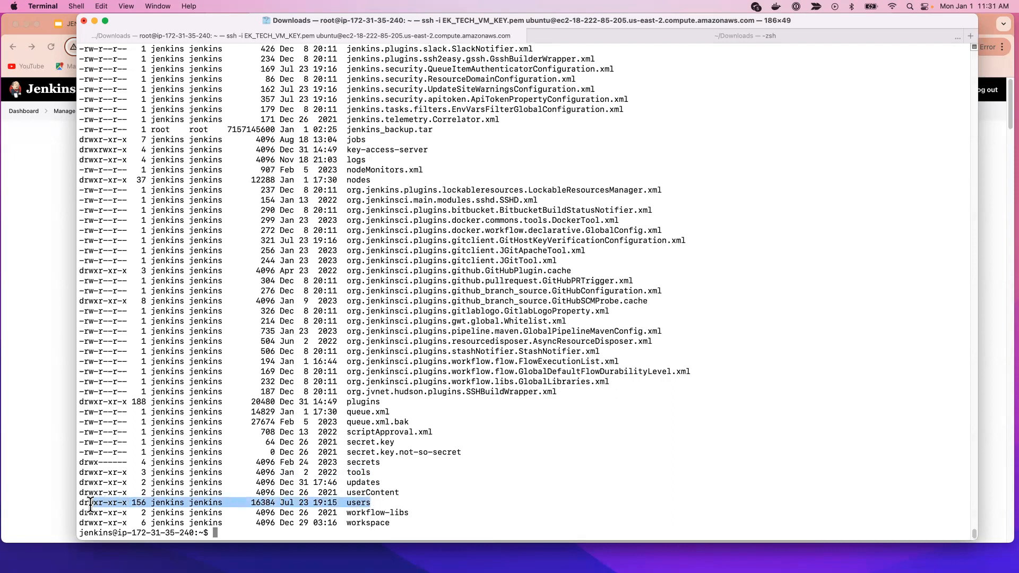
pyautogui.click(241, 490)
pyautogui.doubleClick(365, 502)
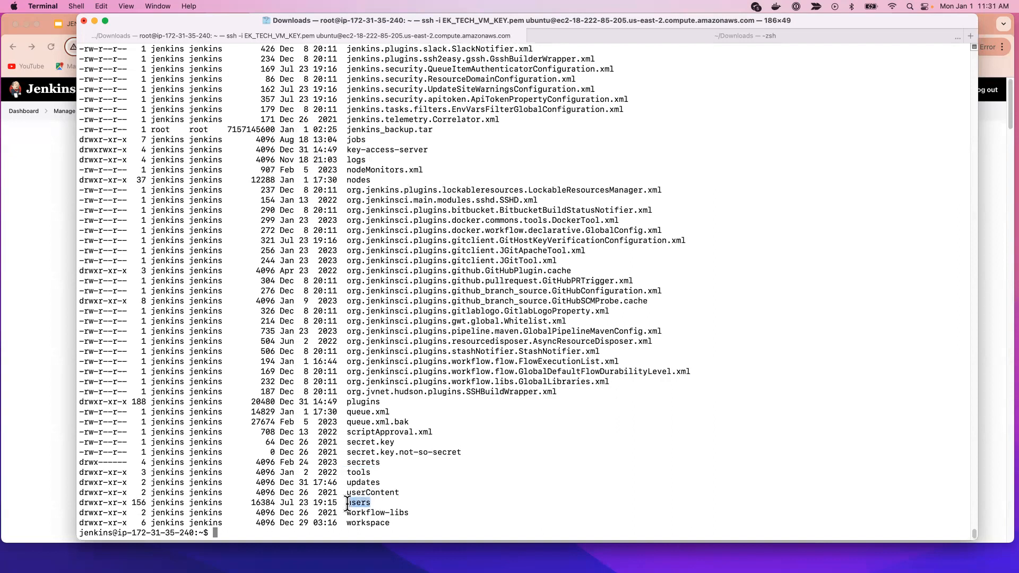
# Step: List the contents of the users directory with ls users, and clear the terminal after reading it
pyautogui.write('ls user')
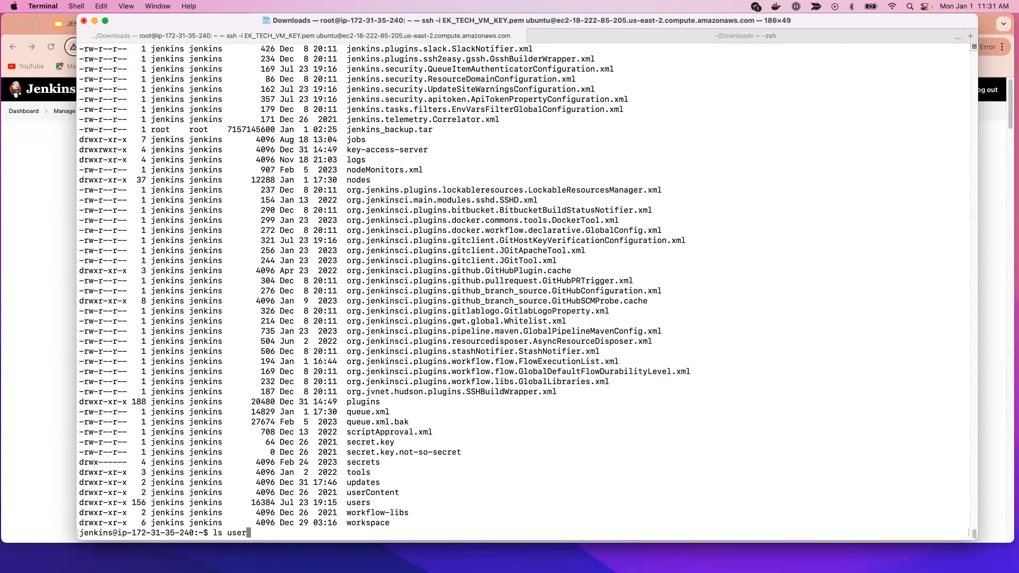
pyautogui.write('s')
pyautogui.press('Return')
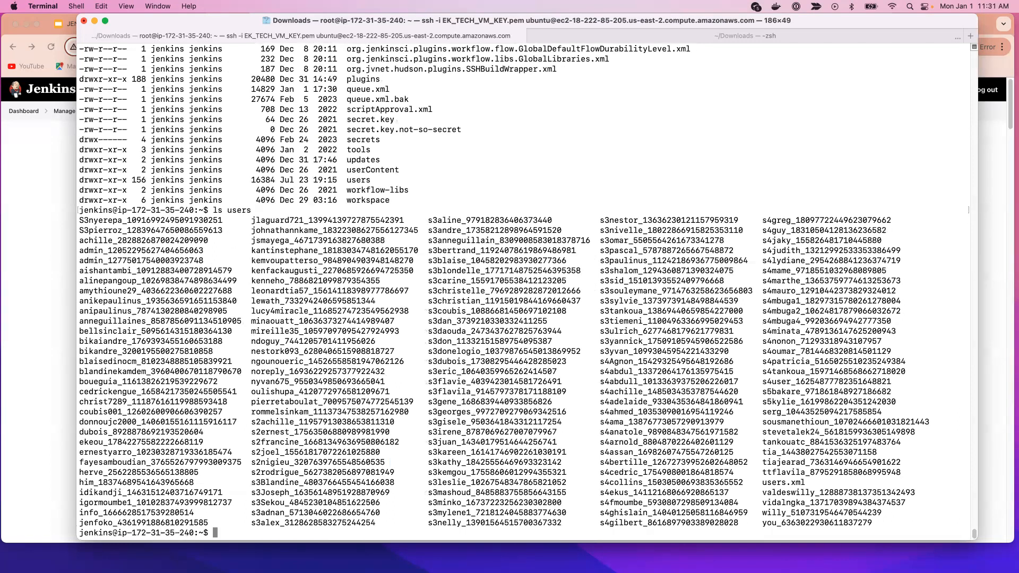
pyautogui.hotkey('ctrl', 'l')
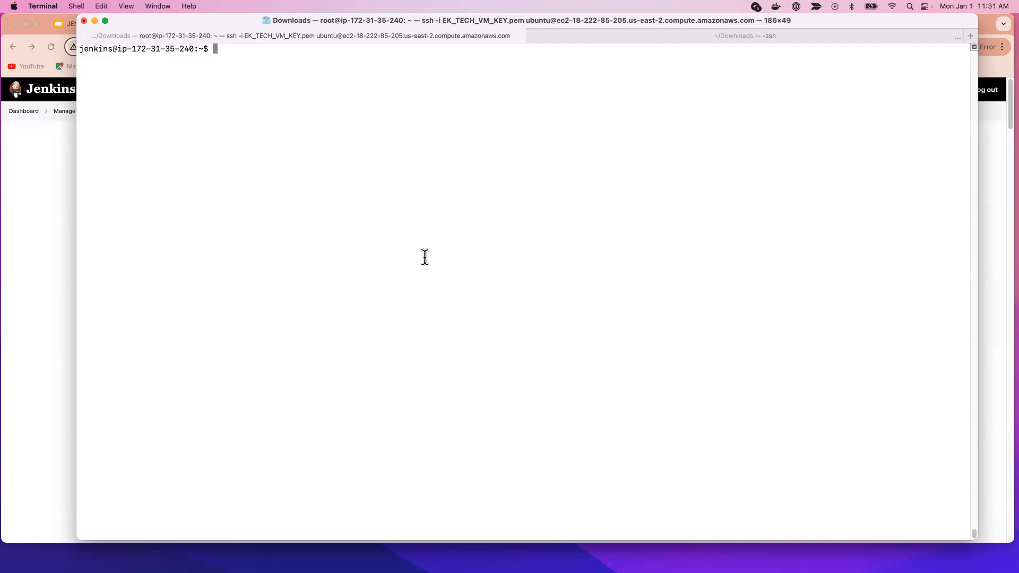
# Step: Switch to the AWS EC2 console in Chrome and open the details of the jenkins-breakfast instance
pyautogui.moveTo(180, 23); pyautogui.dragTo(1018, 106)
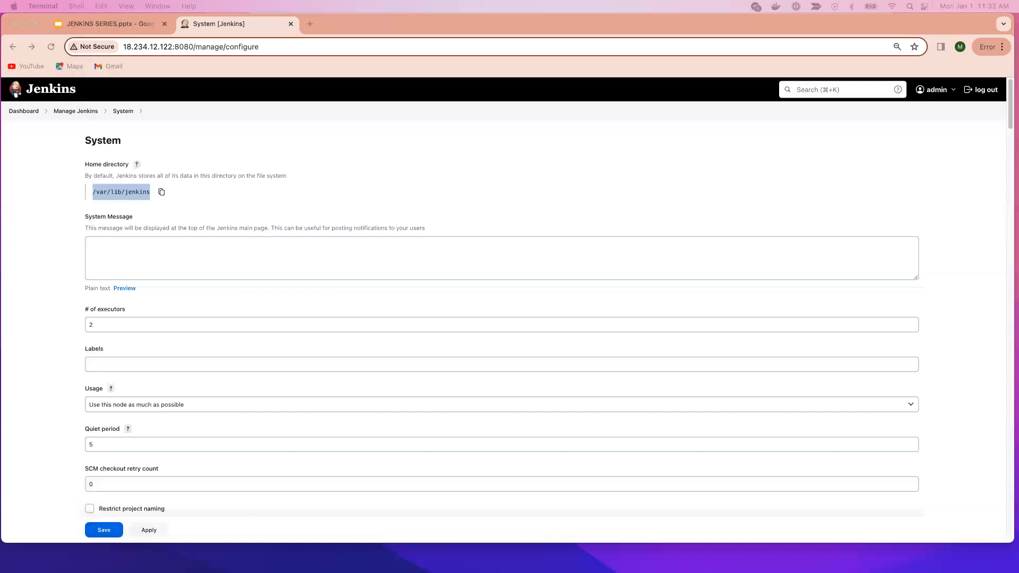
pyautogui.moveTo(1018, 47); pyautogui.dragTo(514, 29)
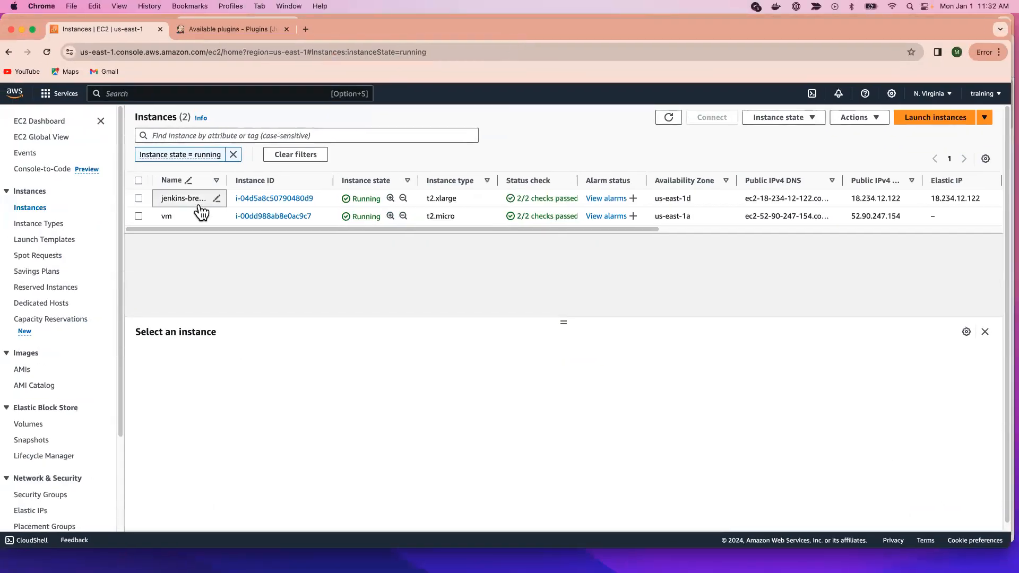
pyautogui.click(263, 201)
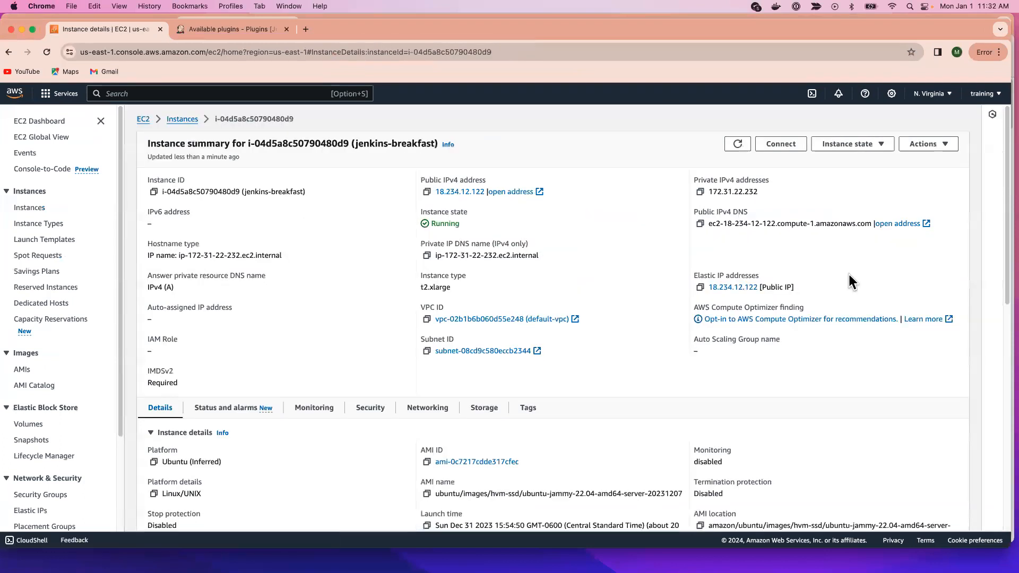
# Step: Open the connection options for the jenkins-breakfast instance and copy its example SSH client command
pyautogui.click(782, 145)
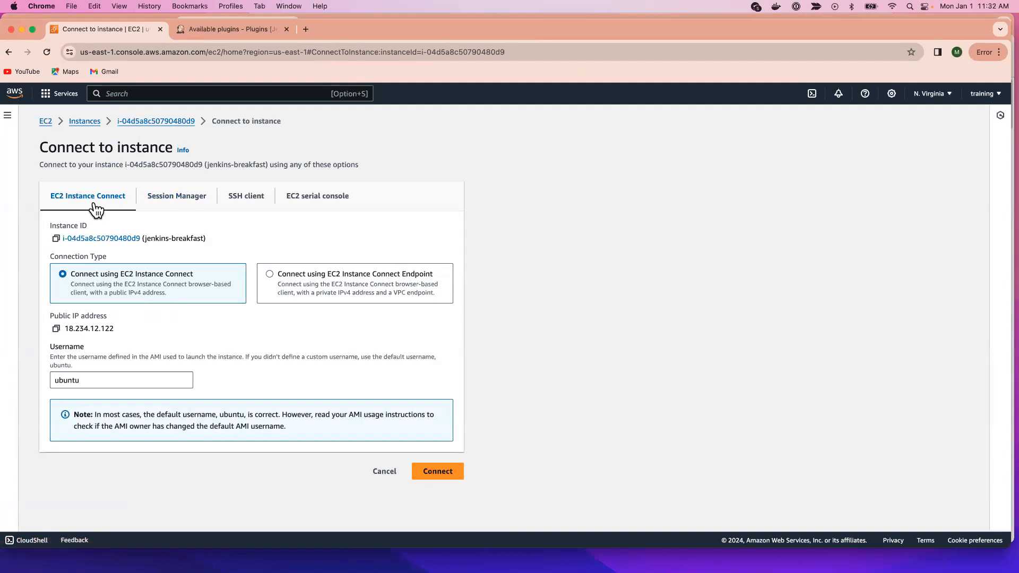
pyautogui.click(229, 200)
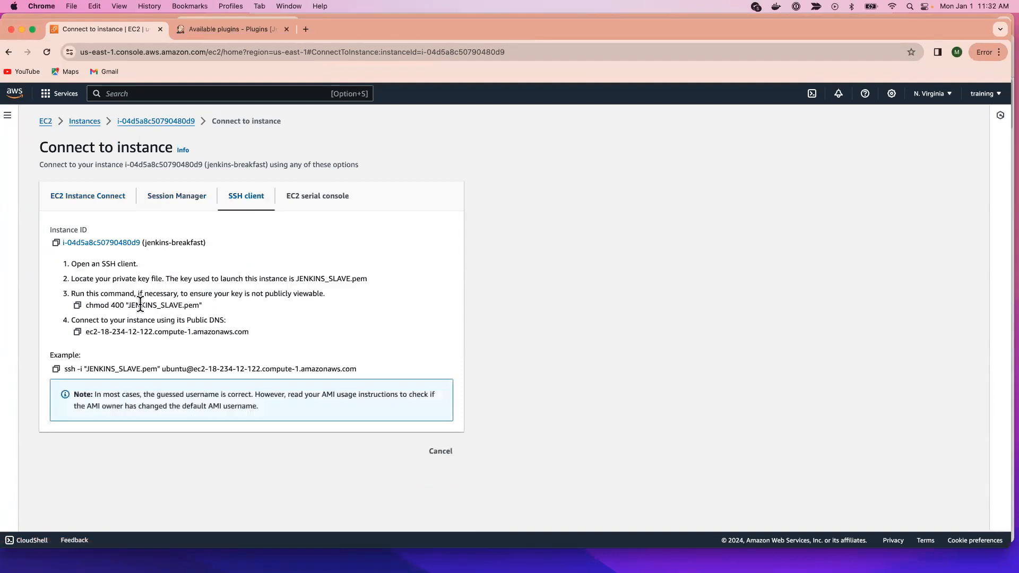
pyautogui.click(56, 369)
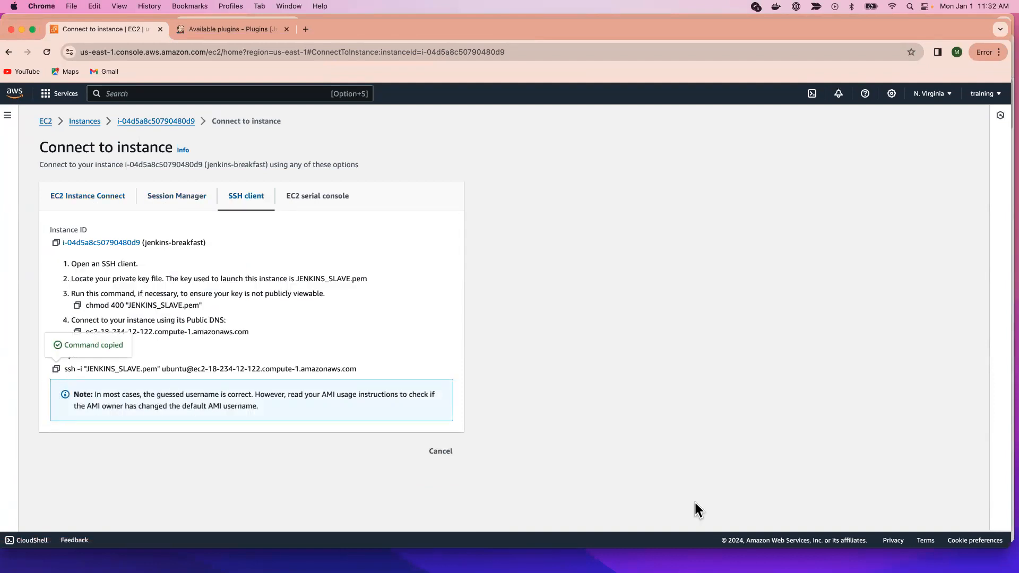
# Step: Switch to Terminal and connect to the instance with the copied ssh command, accepting the host's authenticity with yes
pyautogui.press('super+Tab')
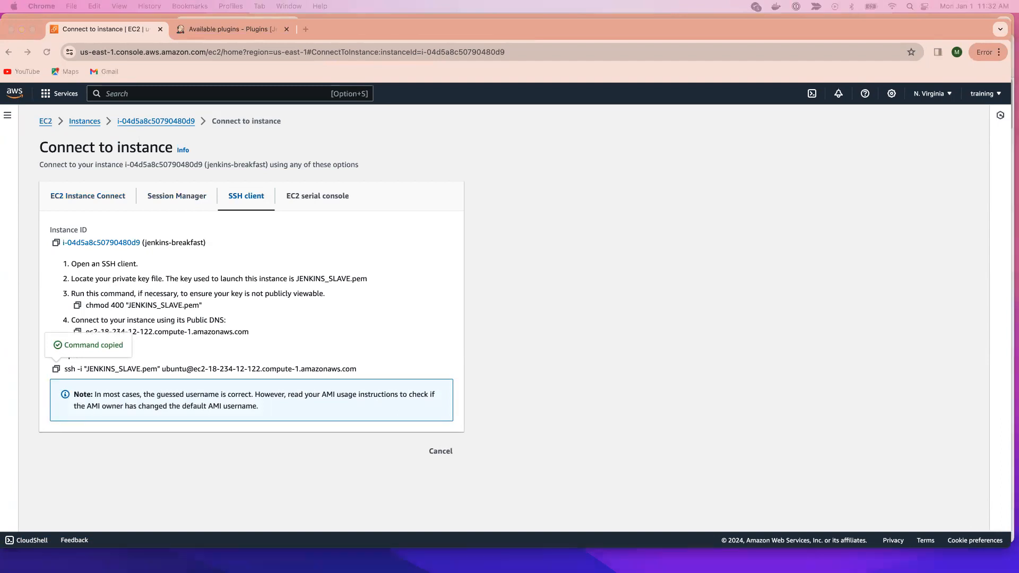
pyautogui.moveTo(426, 42); pyautogui.dragTo(239, 16)
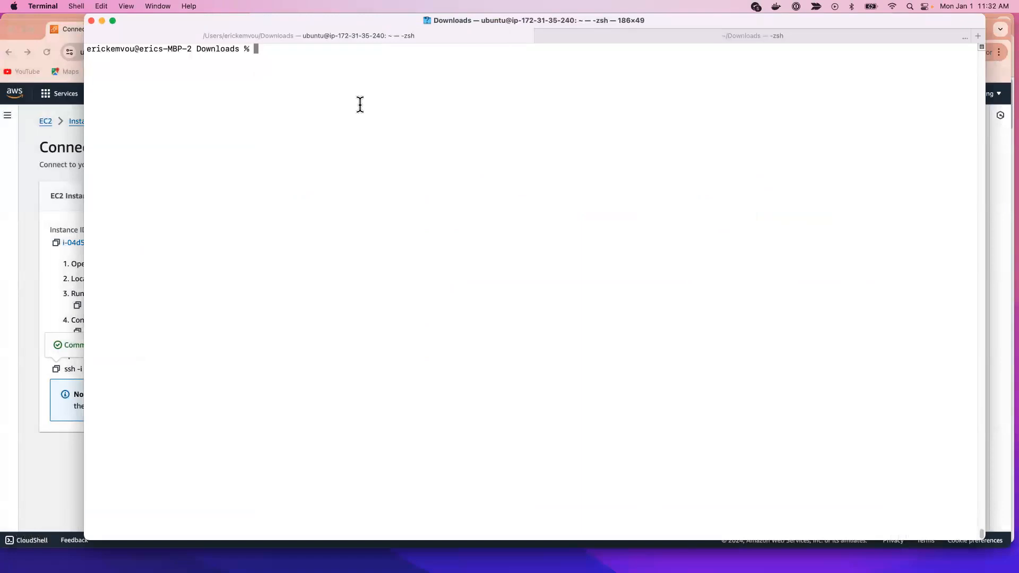
pyautogui.press('super+v')
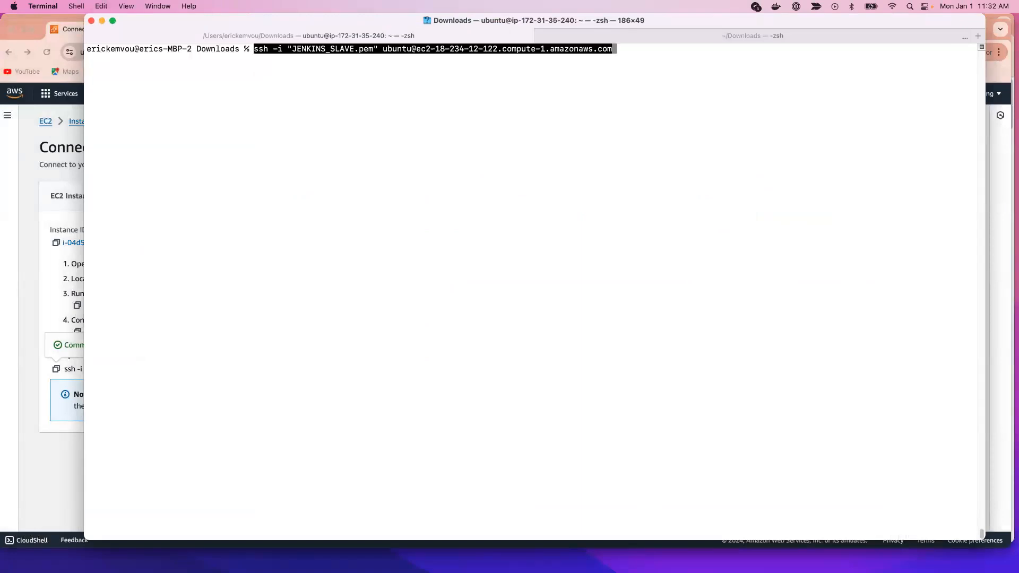
pyautogui.press('Return')
pyautogui.write('yes')
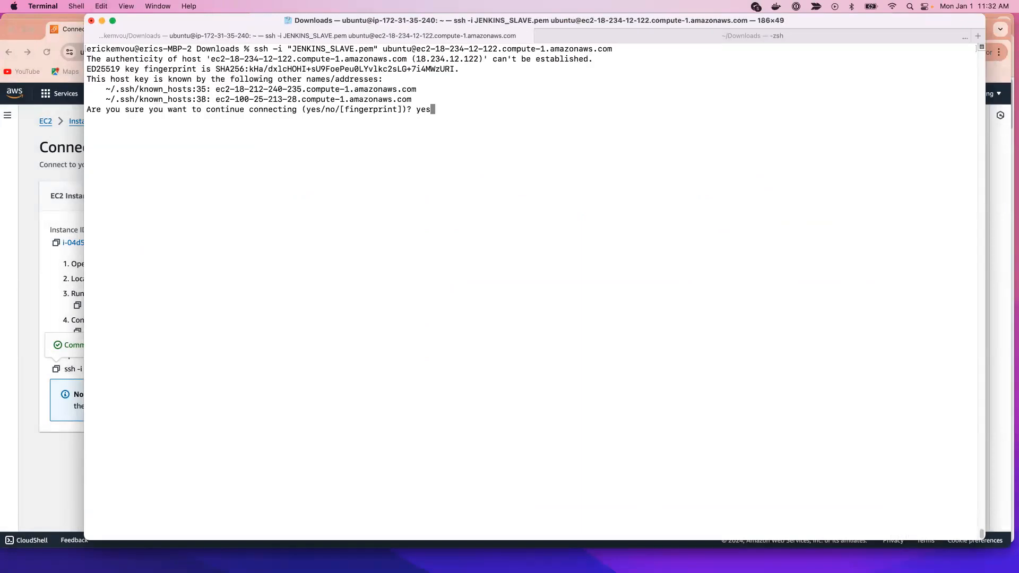
pyautogui.press('Return')
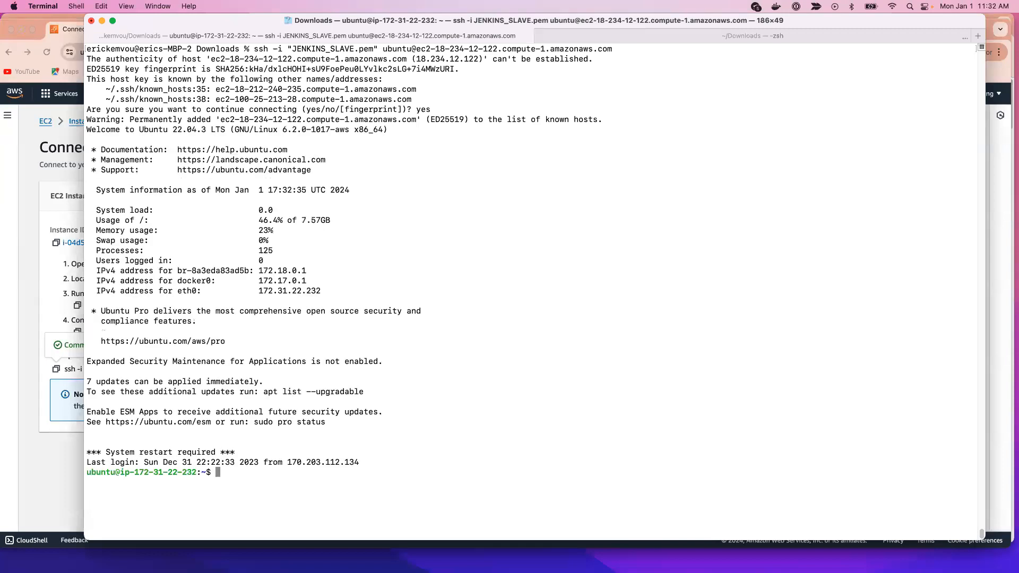
# Step: Clear the terminal and switch to the jenkins user with sudo su - jenkins
pyautogui.hotkey('ctrl', 'l')
pyautogui.write('sudo')
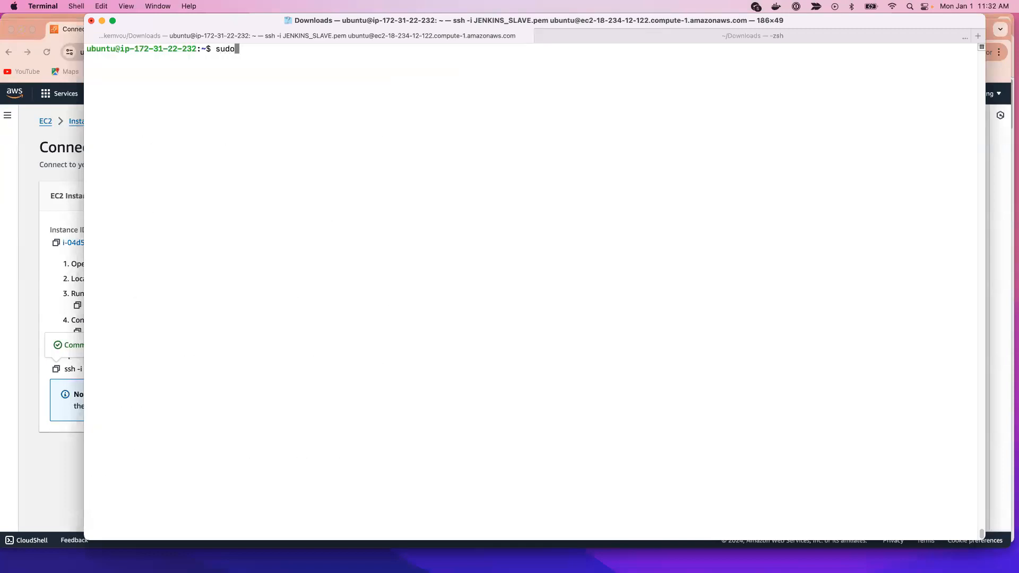
pyautogui.write(' su - jenkins')
pyautogui.press('Return')
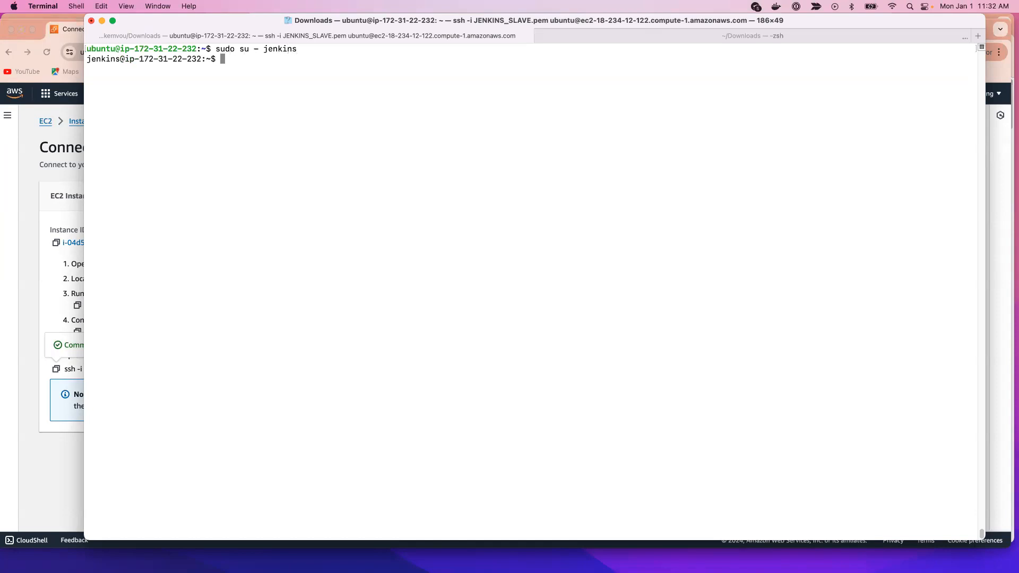
# Step: Print the jenkins user's working directory with pwd and list its contents with ls
pyautogui.write('pwd')
pyautogui.press('Return')
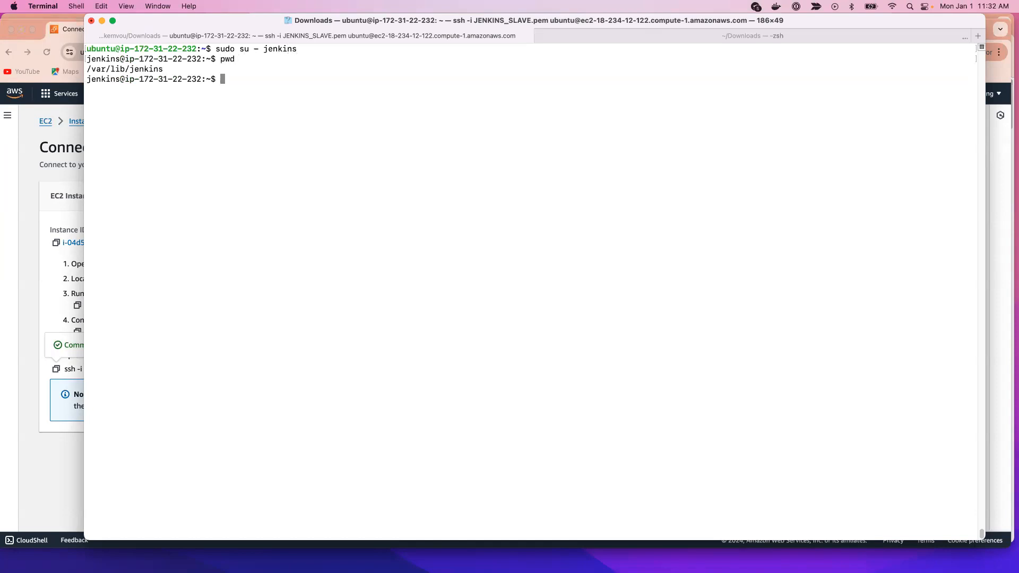
pyautogui.moveTo(237, 21); pyautogui.dragTo(252, 21)
pyautogui.write('ls')
pyautogui.press('Return')
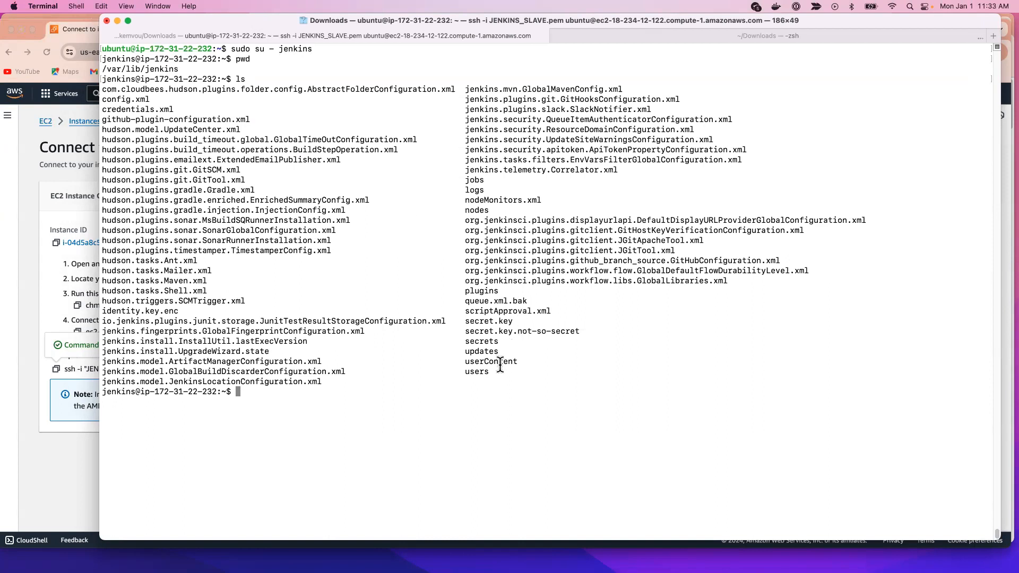
# Step: Highlight the users entry in the listing and list that directory's contents with ls users
pyautogui.moveTo(496, 378); pyautogui.dragTo(443, 369)
pyautogui.click(555, 367)
pyautogui.write('ls users')
pyautogui.press('Return')
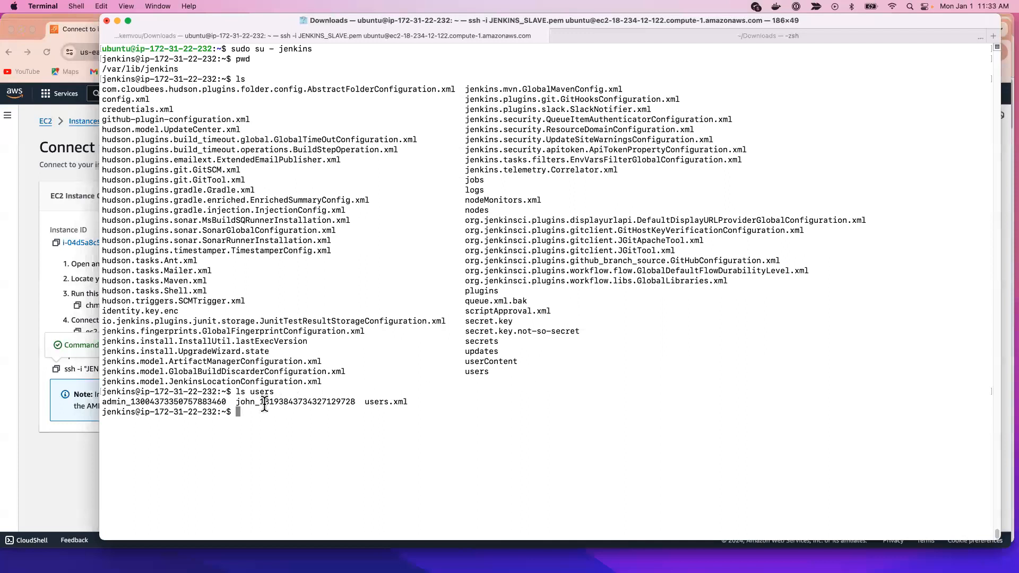
# Step: Highlight the admin directory and the other user's directory in the ls users output
pyautogui.moveTo(236, 402); pyautogui.dragTo(255, 401)
pyautogui.moveTo(226, 401); pyautogui.dragTo(102, 402)
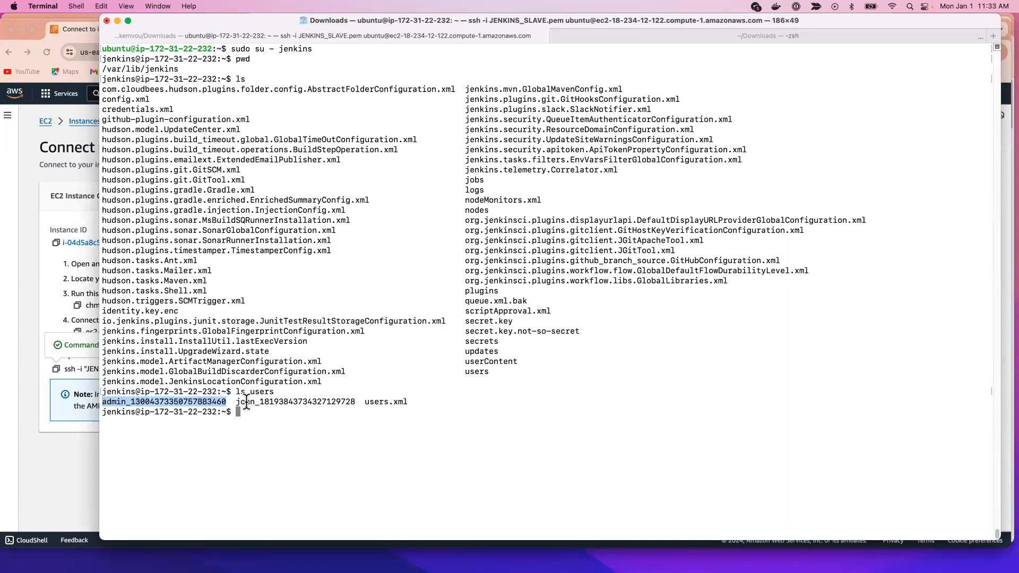
pyautogui.moveTo(237, 401); pyautogui.dragTo(354, 401)
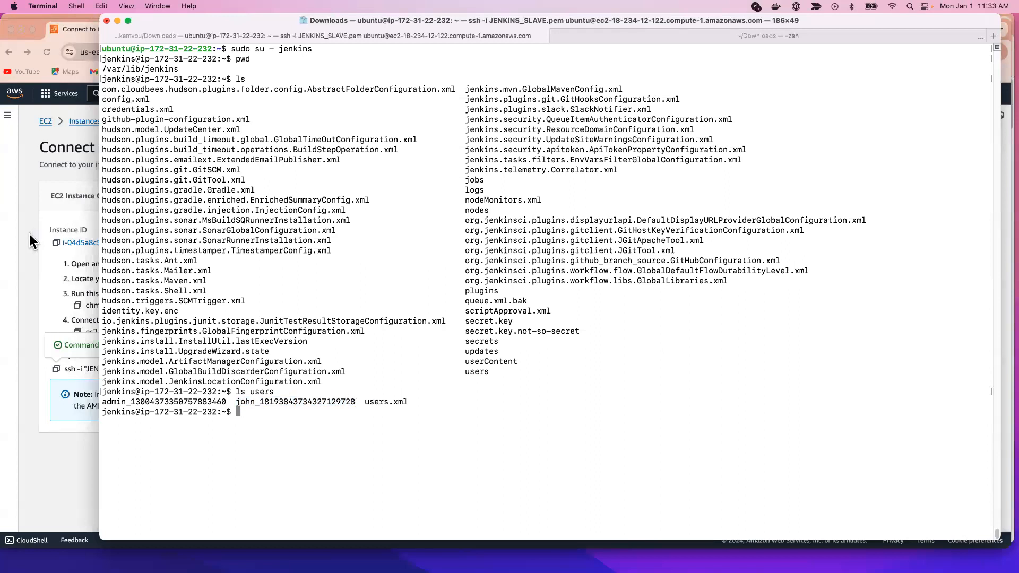
# Step: Switch to Jenkins in Chrome and open the Create User form from the user management page of Manage Jenkins
pyautogui.click(28, 232)
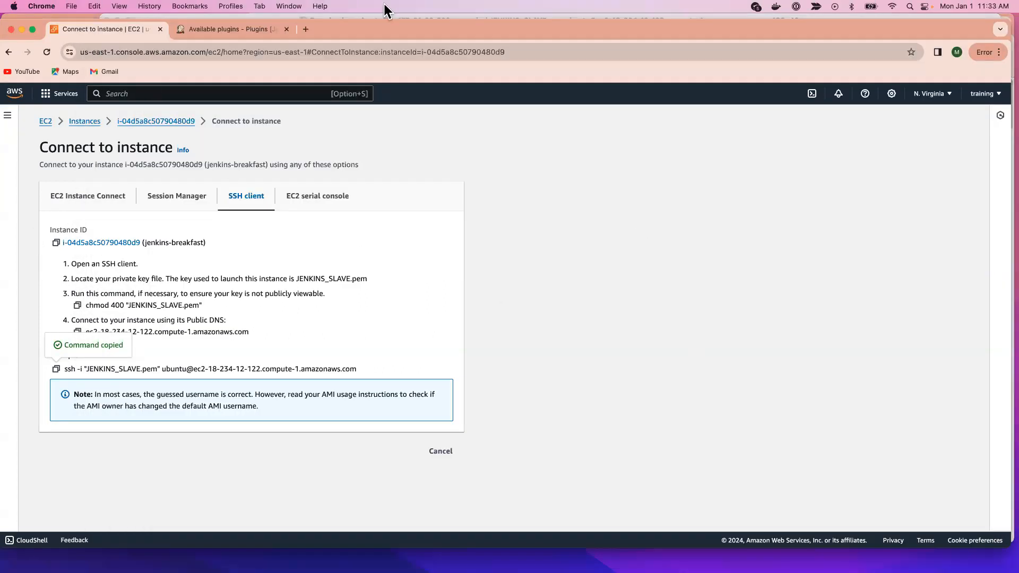
pyautogui.click(199, 29)
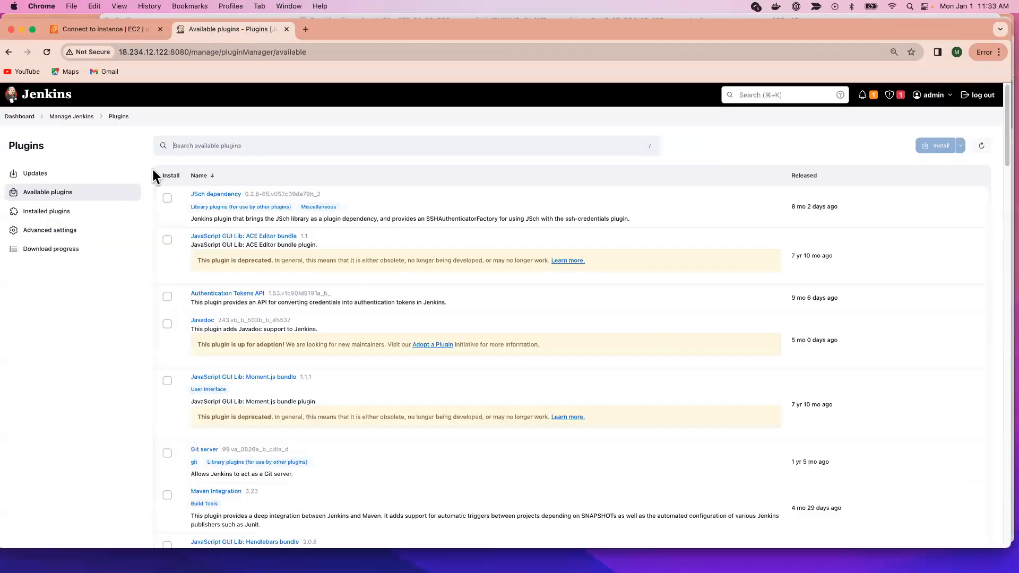
pyautogui.click(20, 116)
pyautogui.click(51, 205)
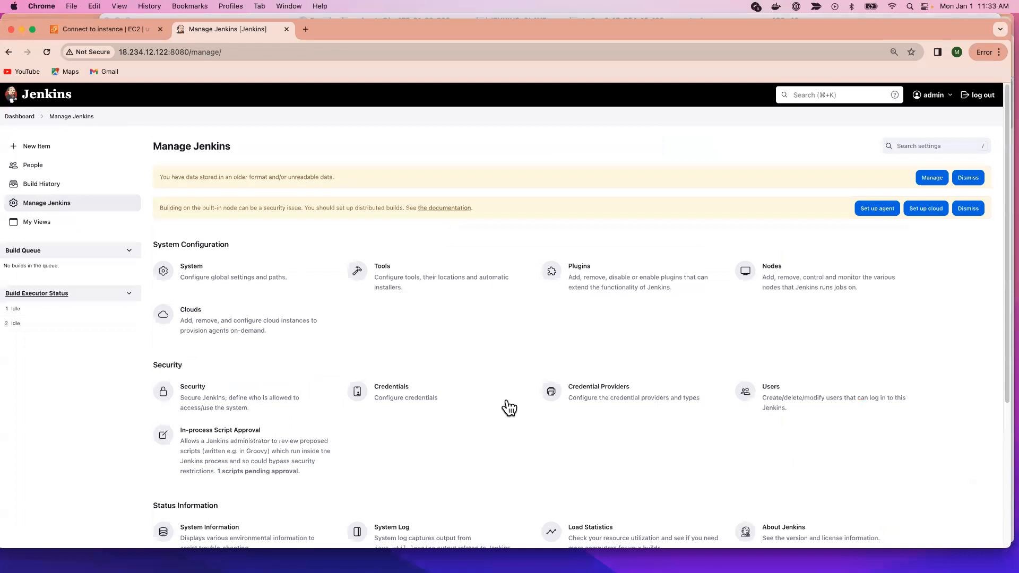
pyautogui.scroll(-3, 520, 412)
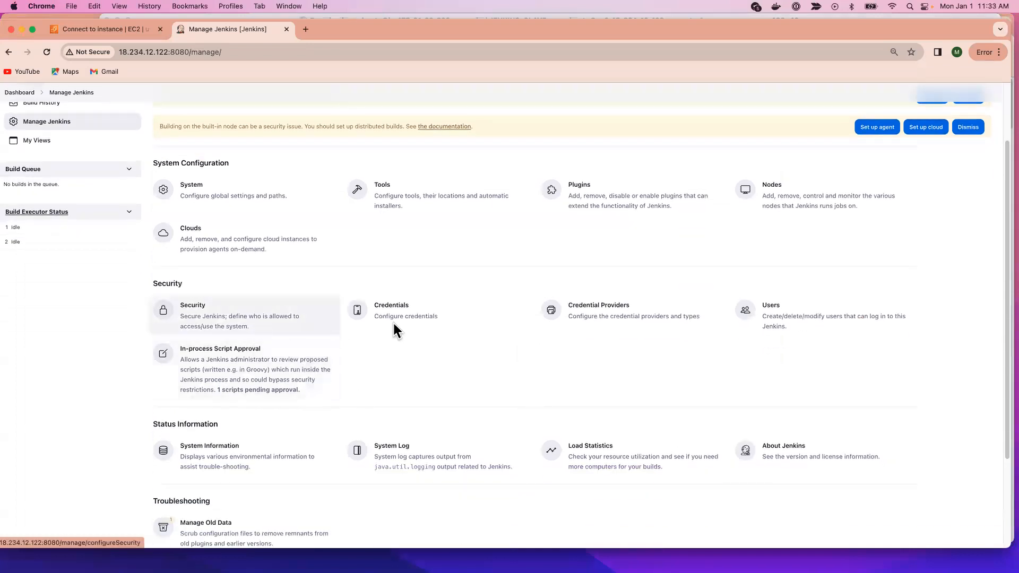
pyautogui.click(822, 323)
pyautogui.click(899, 147)
# Step: Enter the new user's username, password and password confirmation in the Create User form
pyautogui.click(409, 181)
pyautogui.write('ab')
pyautogui.press('BackSpace')
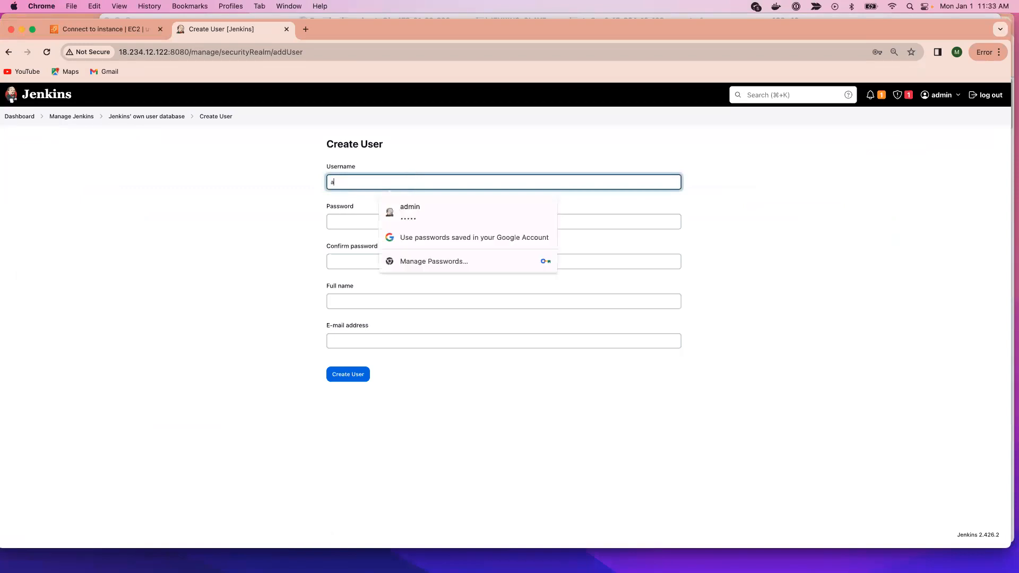
pyautogui.write('na')
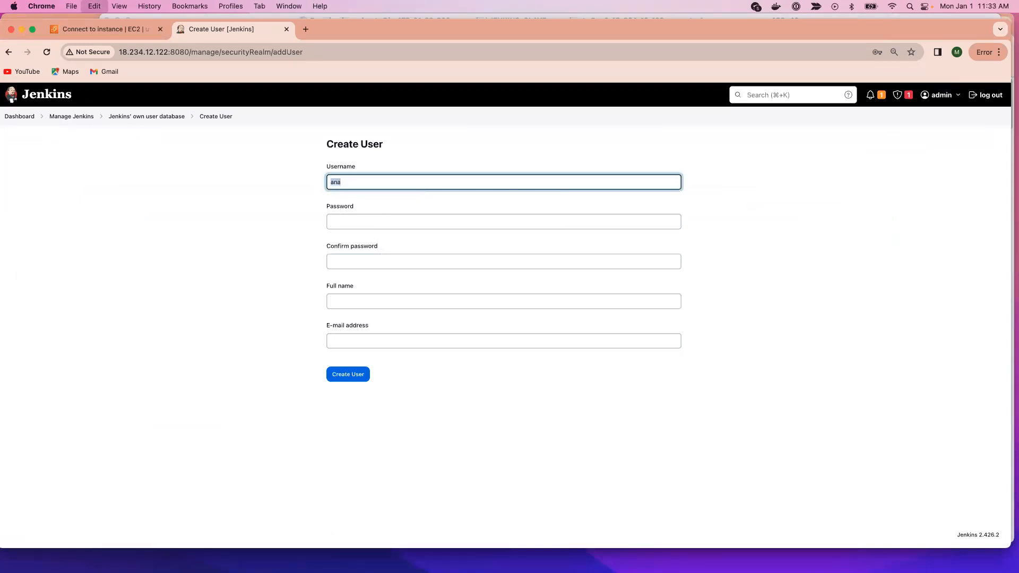
pyautogui.click(448, 222)
pyautogui.click(368, 260)
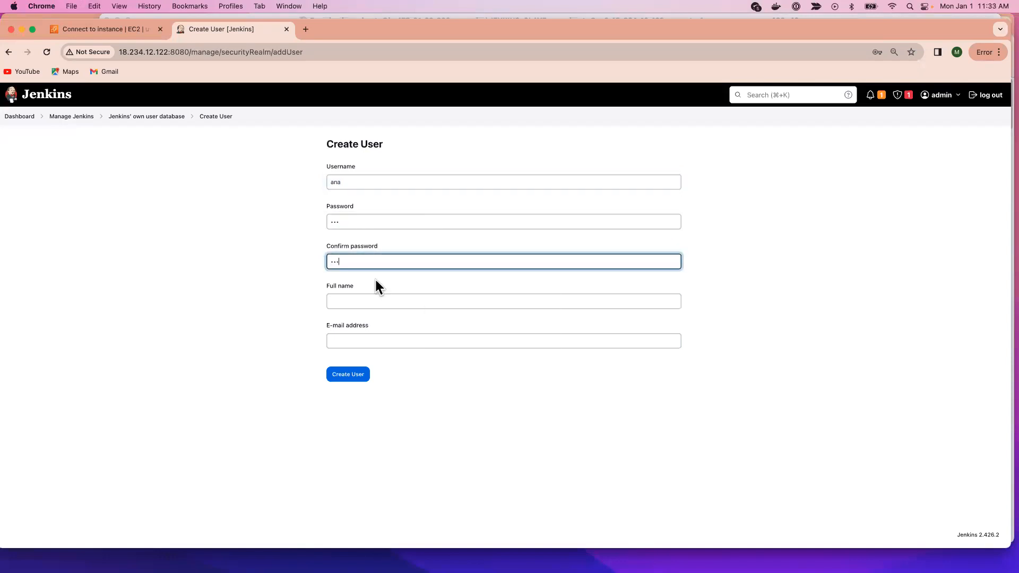
# Step: Fill in the new user's full name and e-mail address, and create the user
pyautogui.click(346, 299)
pyautogui.write('ana')
pyautogui.click(363, 341)
pyautogui.write('ana')
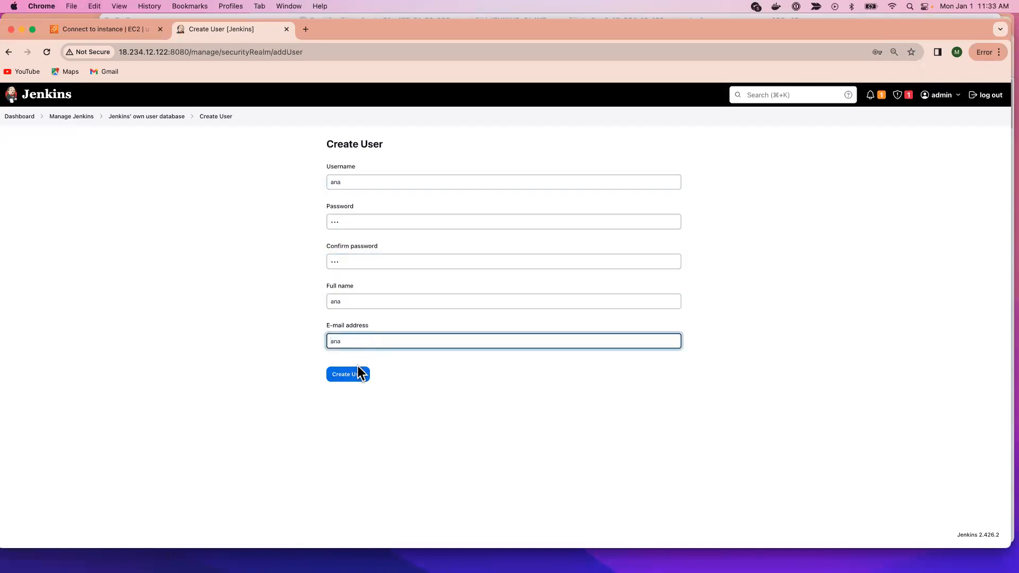
pyautogui.press('super+a')
pyautogui.press('BackSpace')
pyautogui.click(349, 375)
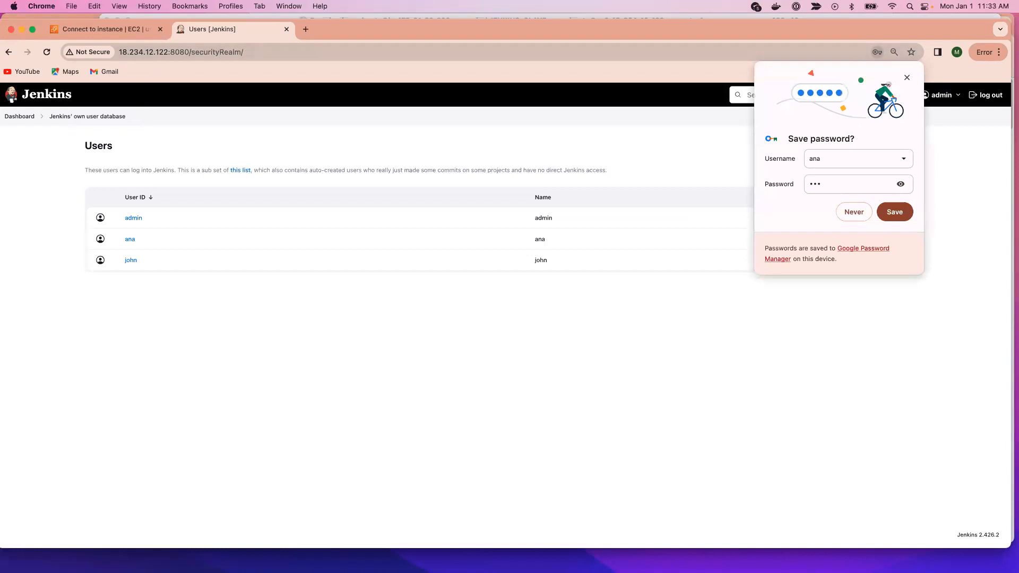
# Step: Switch back to Terminal, clear it and list the Jenkins home directory with ls
pyautogui.press('super+Tab')
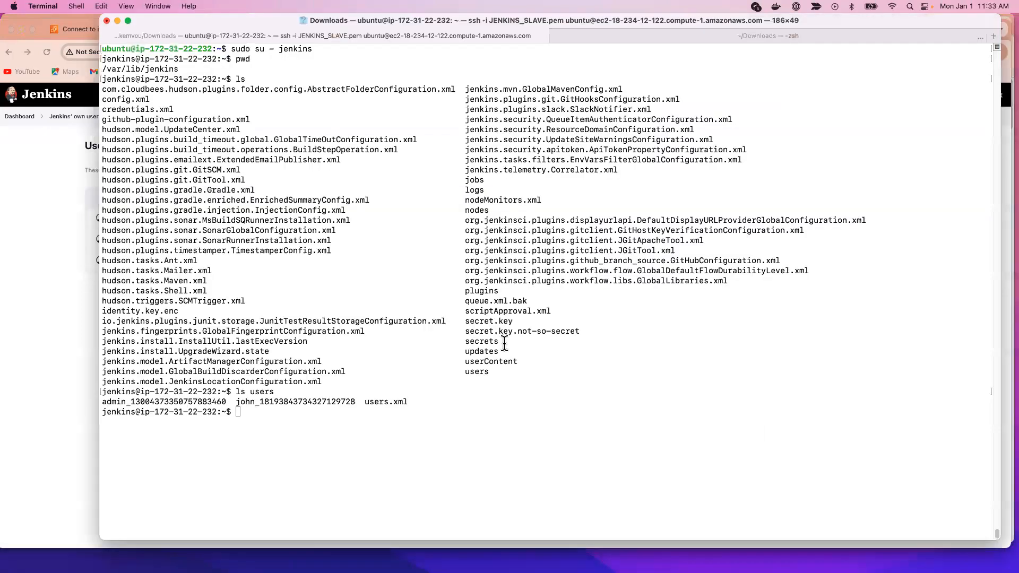
pyautogui.hotkey('ctrl', 'l')
pyautogui.write('ls')
pyautogui.press('Return')
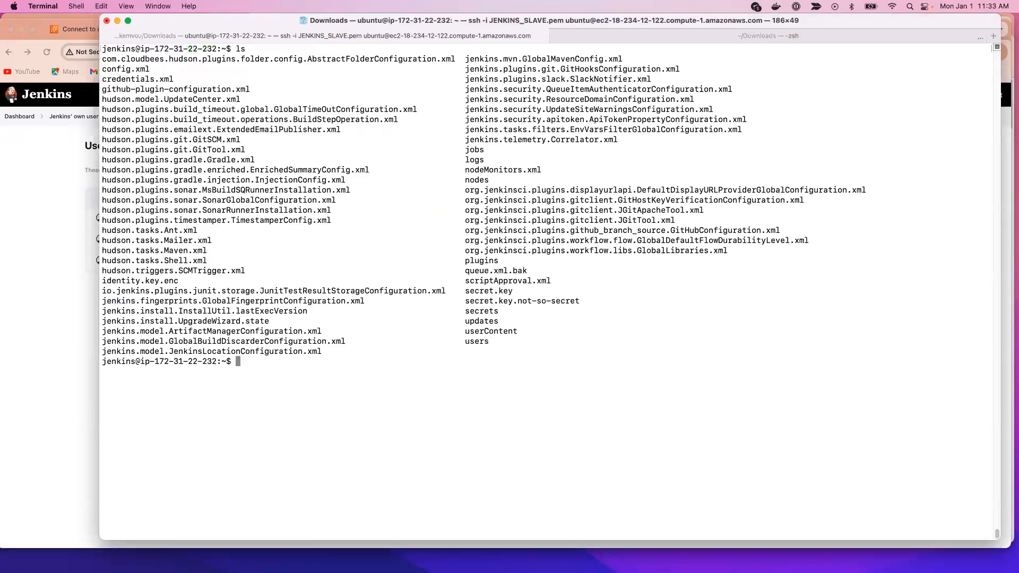
# Step: Clear the terminal and show a long listing of the users directory with ls -l users
pyautogui.hotkey('ctrl', 'l')
pyautogui.write('l')
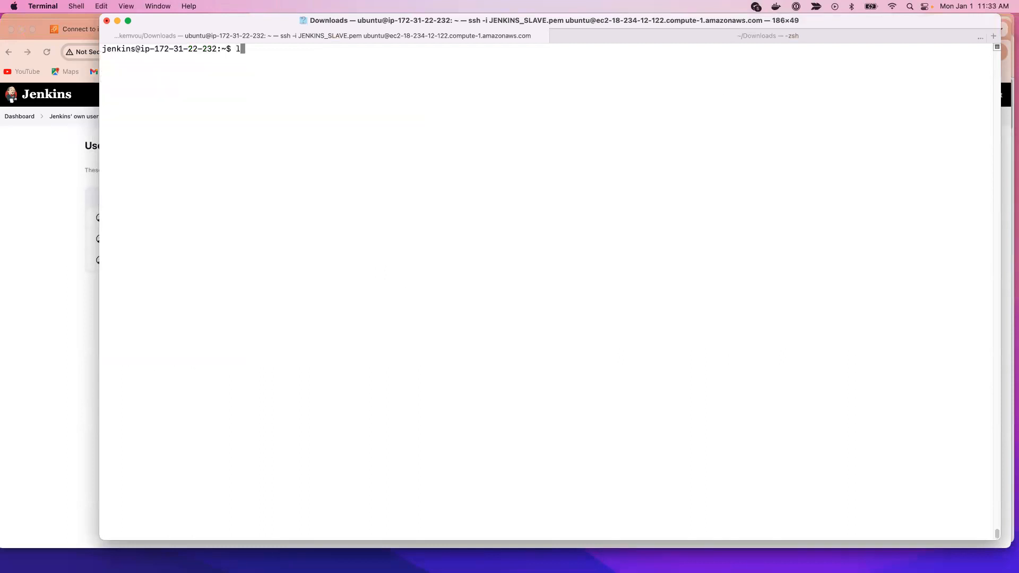
pyautogui.write('s users')
pyautogui.press('Left')
pyautogui.press('Left')
pyautogui.press('Left')
pyautogui.press('Left')
pyautogui.press('Left')
pyautogui.press('Left')
pyautogui.write('-l')
pyautogui.press('Return')
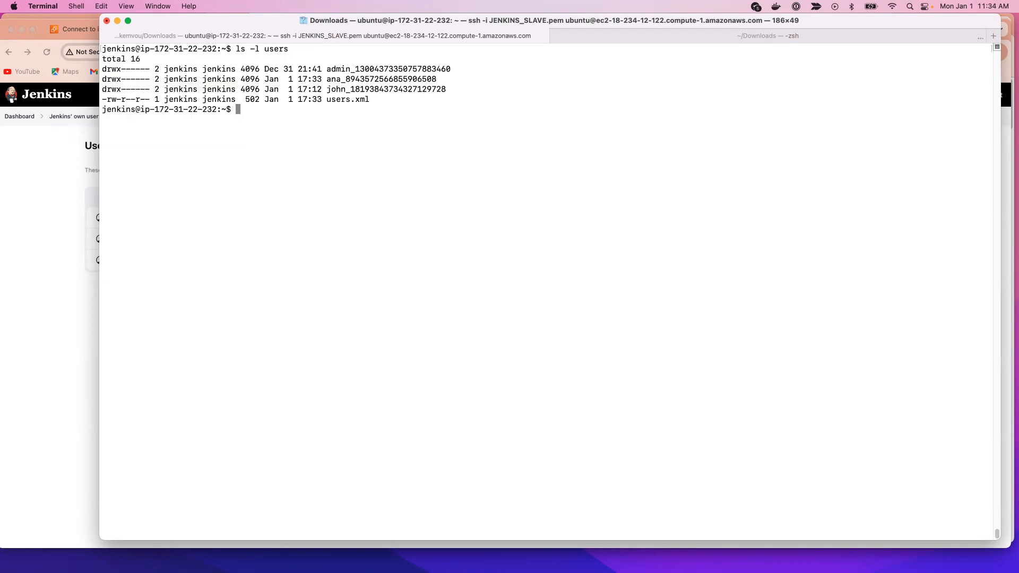
# Step: Highlight the newly created user's directory entry and narrow the terminal window to reveal the Jenkins users list beside it
pyautogui.moveTo(446, 78); pyautogui.dragTo(102, 79)
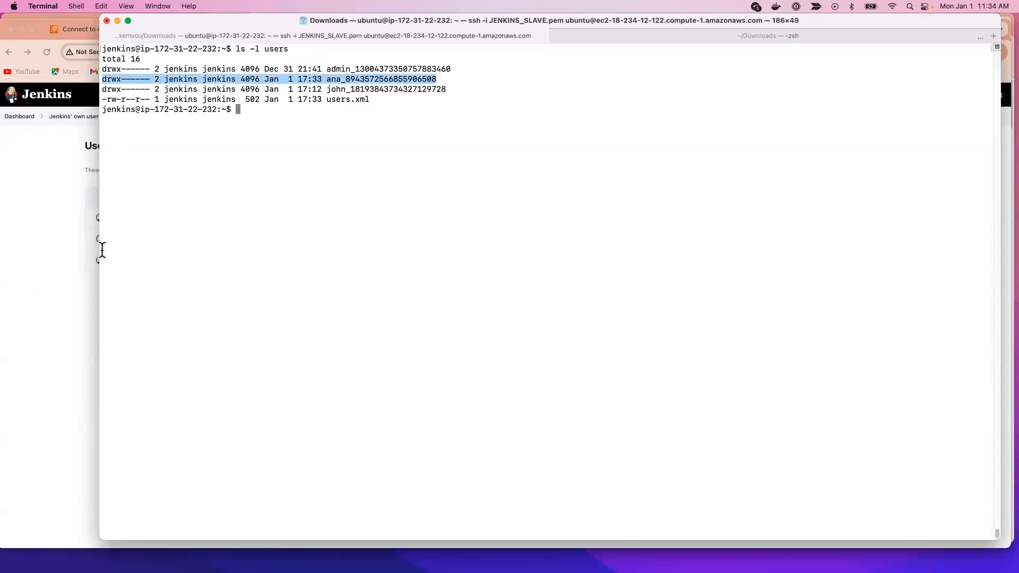
pyautogui.moveTo(98, 252); pyautogui.dragTo(323, 247)
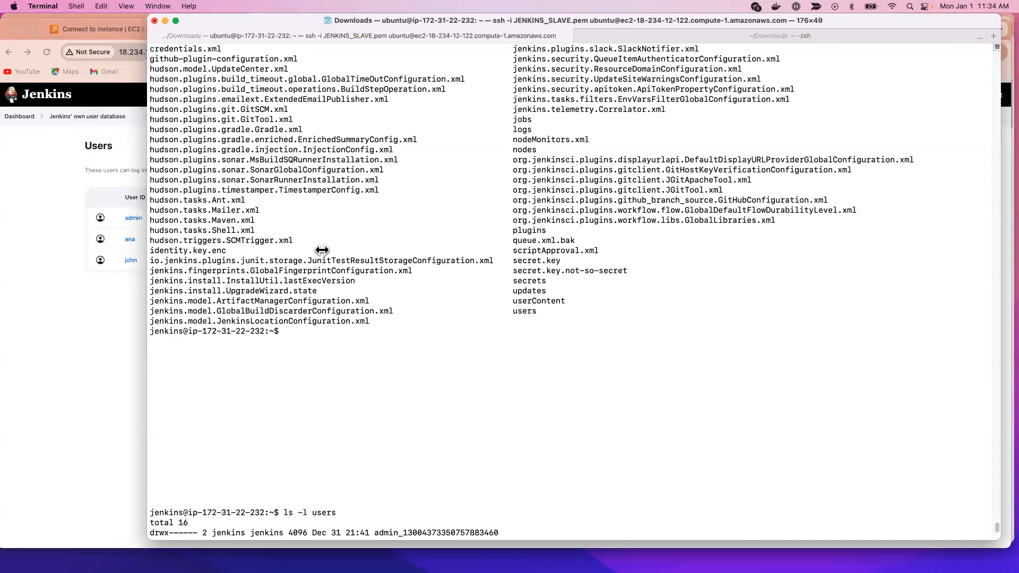
pyautogui.click(531, 280)
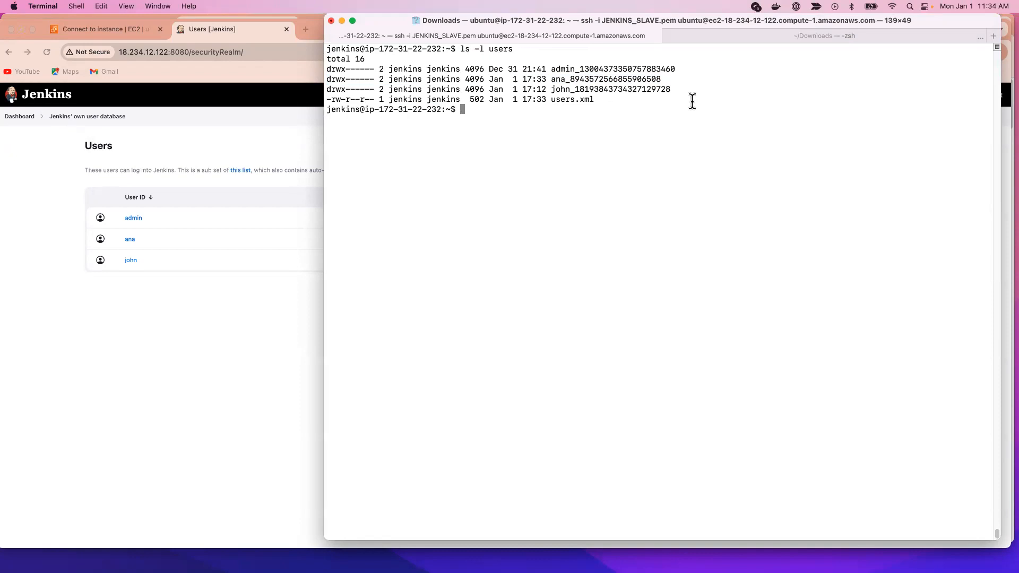
# Step: Highlight all three user directory entries in the long listing, then only the newly created user's entry
pyautogui.moveTo(671, 90); pyautogui.dragTo(313, 66)
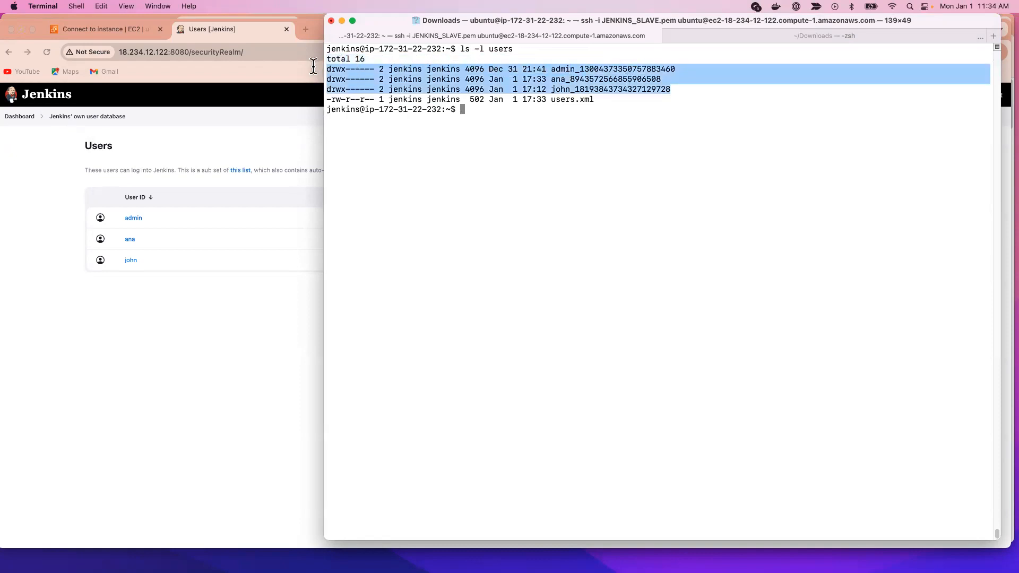
pyautogui.moveTo(665, 79); pyautogui.dragTo(302, 75)
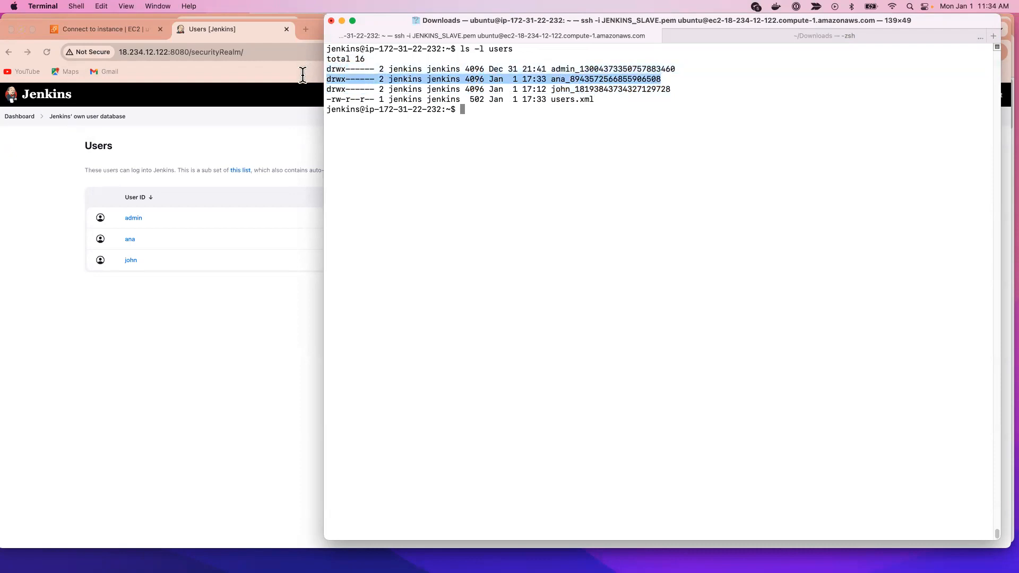
pyautogui.click(527, 280)
# Step: List the Jenkins home directory with ls, clear the terminal and show its long listing with ls -l
pyautogui.write('ls')
pyautogui.press('Return')
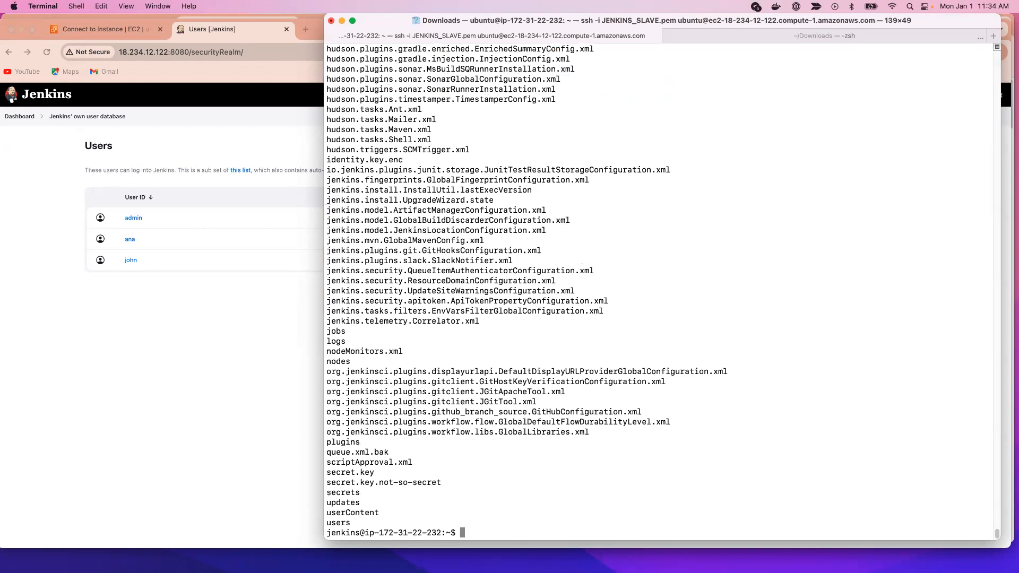
pyautogui.hotkey('ctrl', 'l')
pyautogui.write('ls -l')
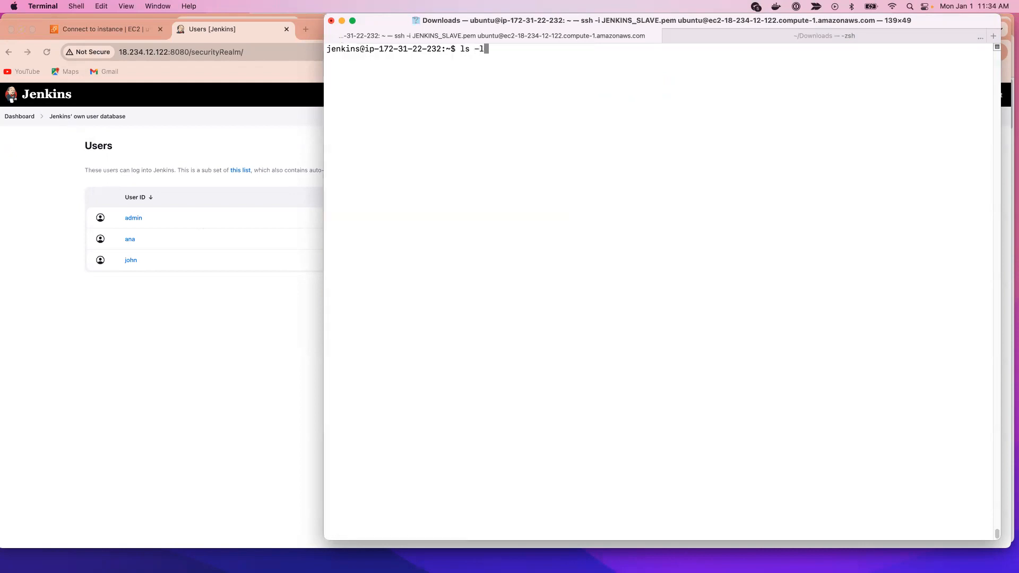
pyautogui.press('Return')
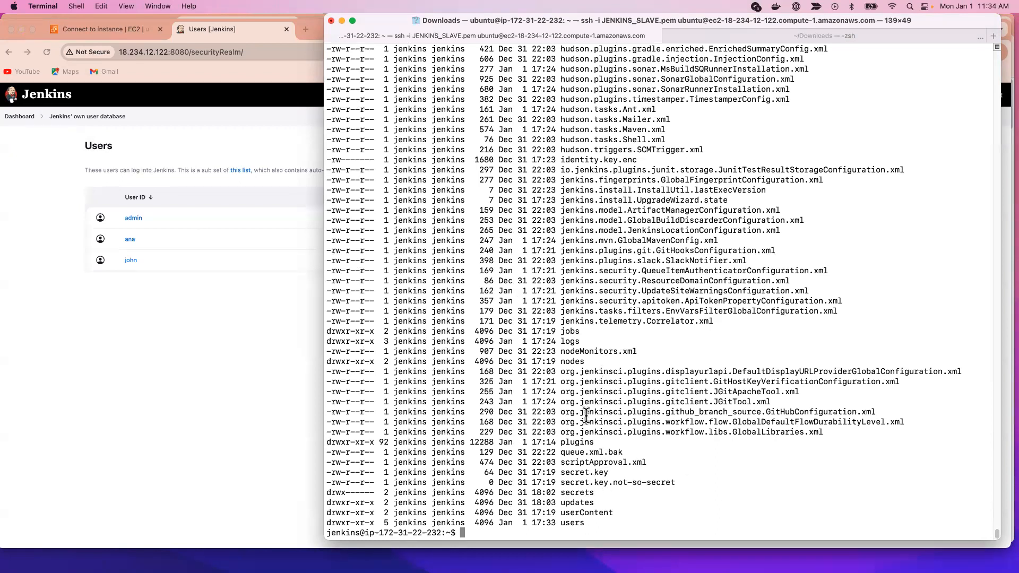
# Step: Highlight the plugins entry and list the plugins directory with ls plugins/, repeating the listing on a cleared terminal
pyautogui.moveTo(597, 443); pyautogui.dragTo(561, 445)
pyautogui.click(559, 443)
pyautogui.write('ls plu')
pyautogui.press('Tab')
pyautogui.press('Return')
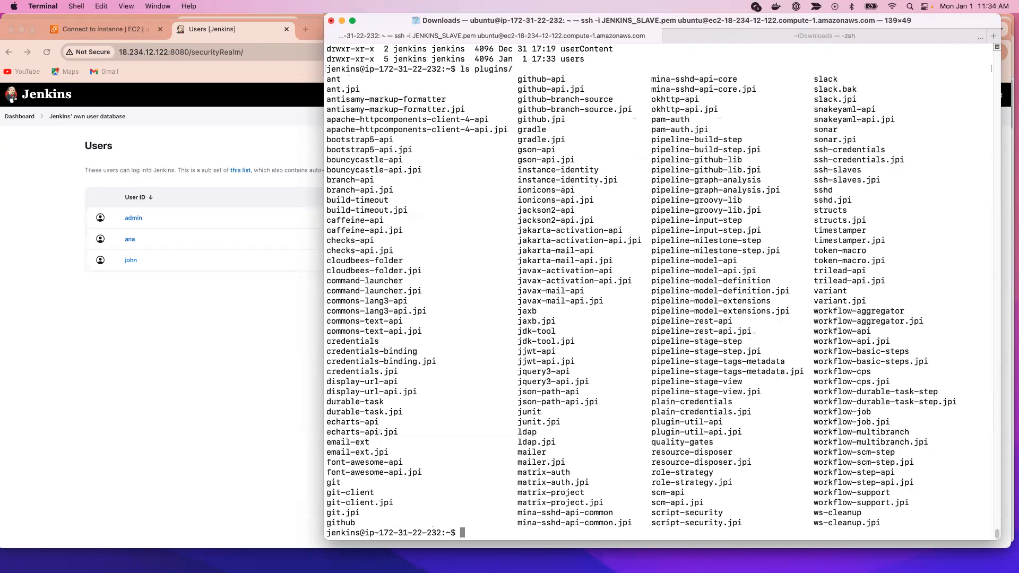
pyautogui.hotkey('ctrl', 'l')
pyautogui.press('Up')
pyautogui.press('Return')
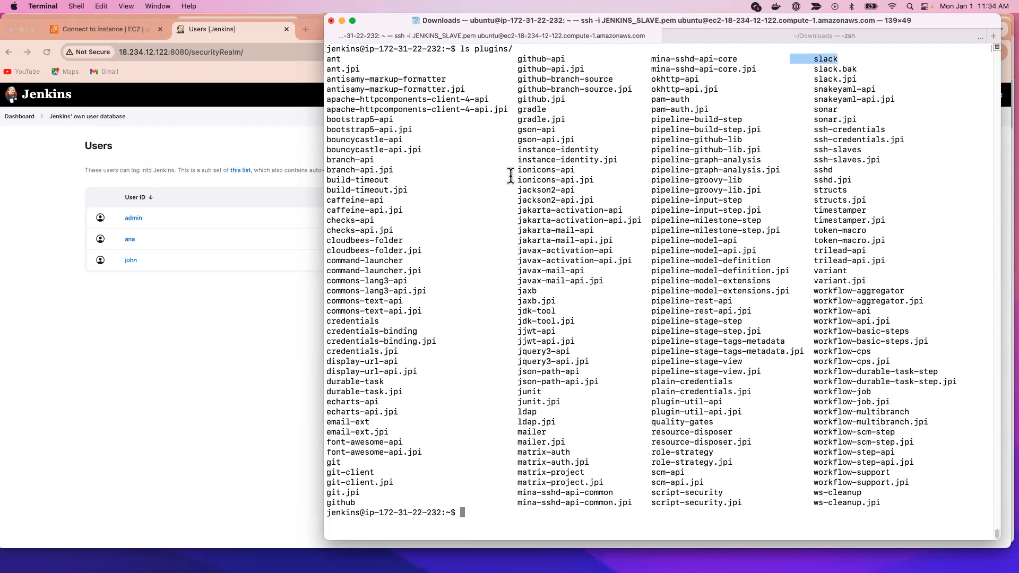
# Step: Clear the terminal and list the Jenkins home directory with ls
pyautogui.click(492, 185)
pyautogui.hotkey('ctrl', 'l')
pyautogui.write('ls')
pyautogui.press('Return')
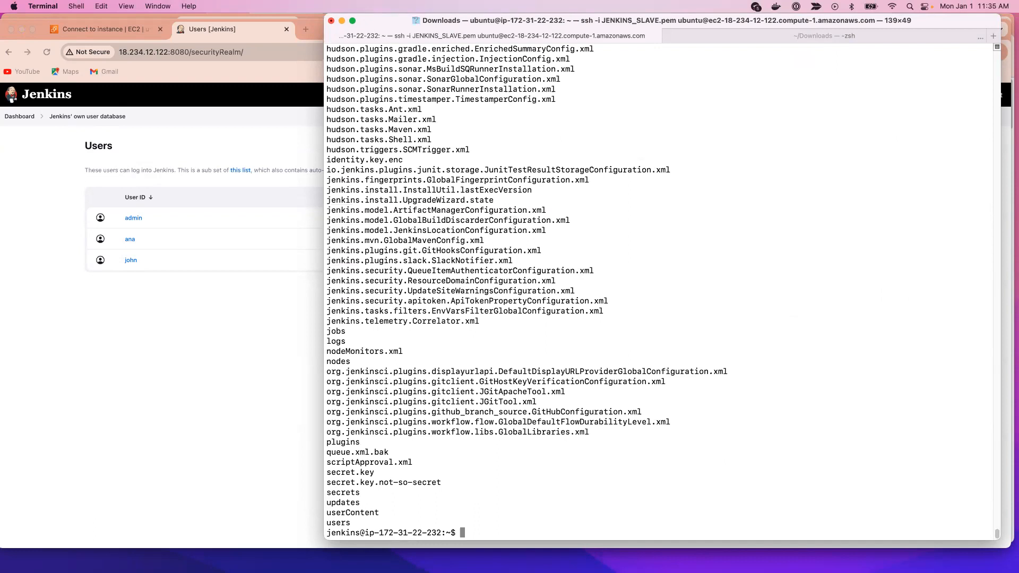
# Step: Clear the terminal, change into the jobs directory with cd jobs/ and list its contents with ls
pyautogui.hotkey('ctrl', 'l')
pyautogui.write('cd jobs/')
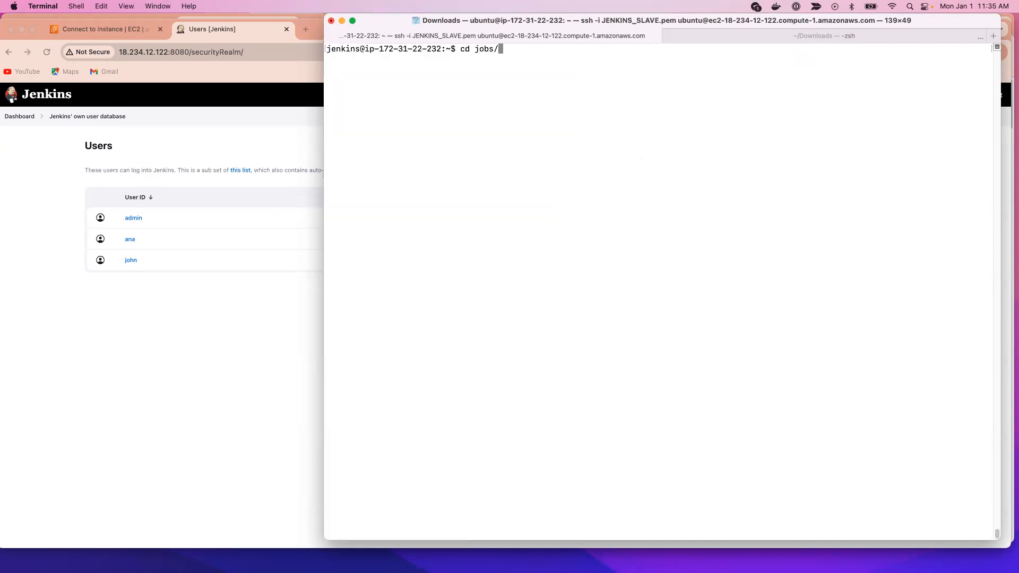
pyautogui.press('Return')
pyautogui.write('ls')
pyautogui.press('Return')
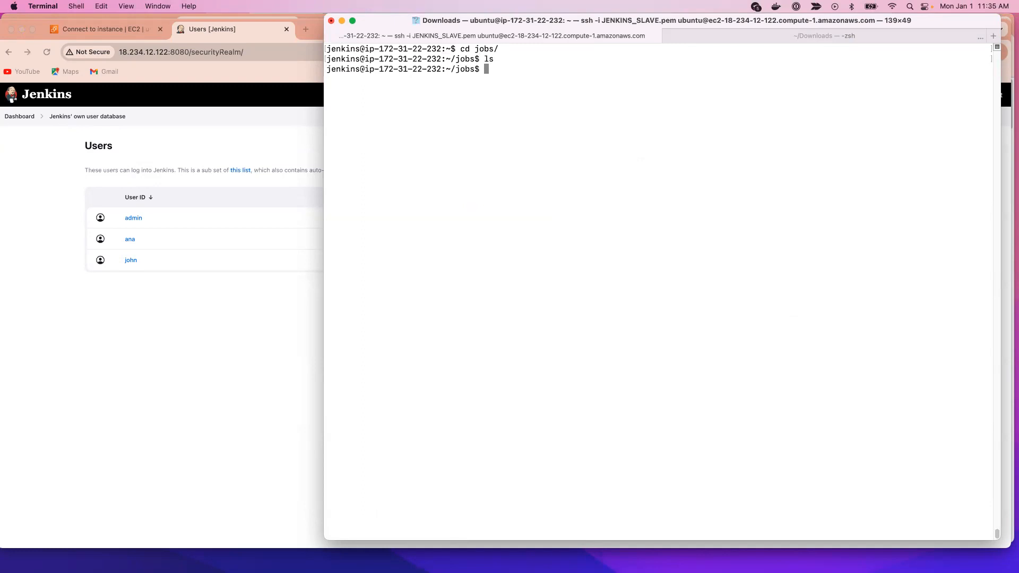
pyautogui.write('ls')
pyautogui.press('Return')
# Step: Switch to Chrome, open the Jenkins dashboard and decline saving the password for this site
pyautogui.click(114, 398)
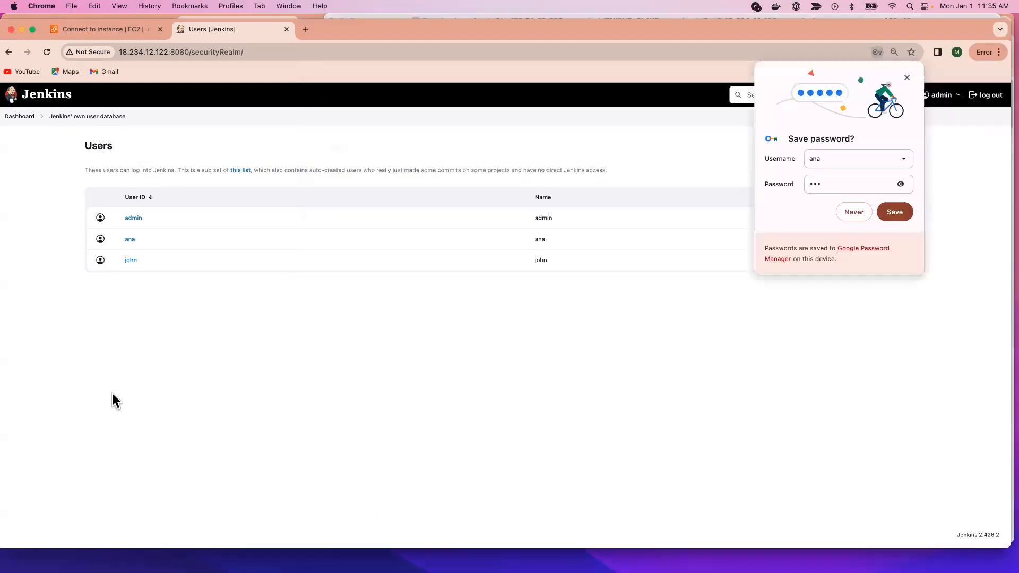
pyautogui.click(23, 117)
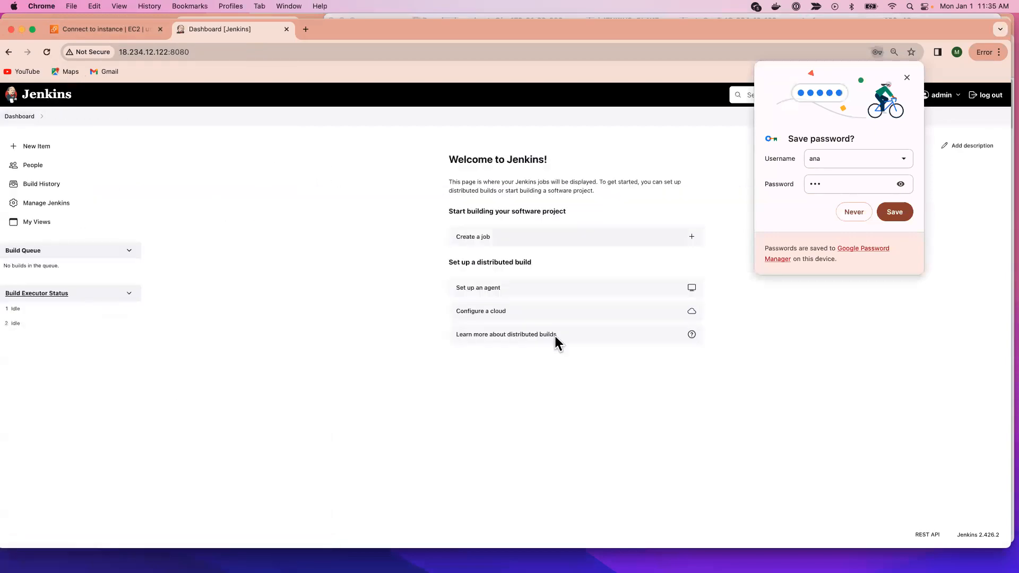
pyautogui.click(856, 213)
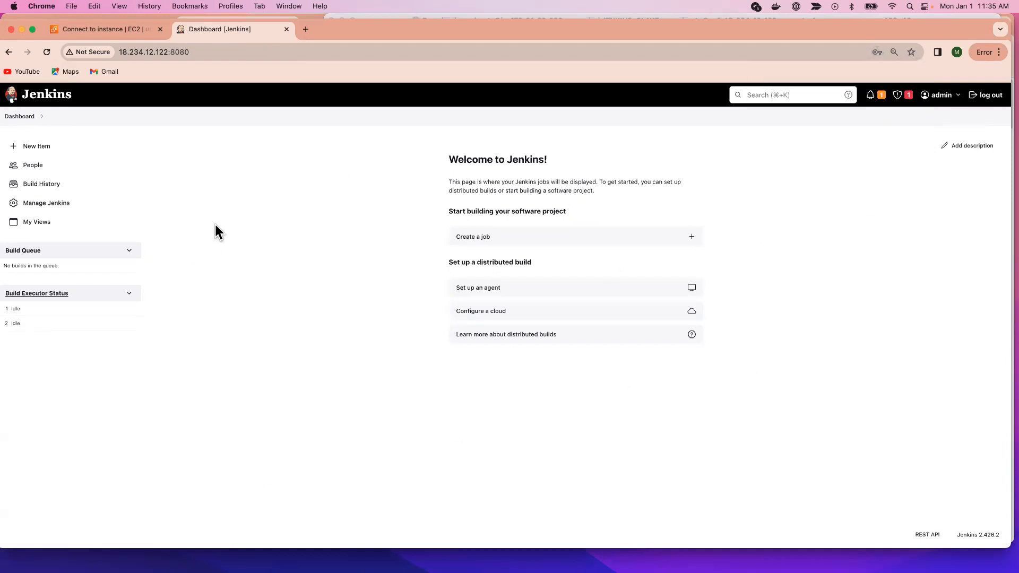
# Step: Create a new Freestyle project named test
pyautogui.click(52, 151)
pyautogui.click(348, 178)
pyautogui.write('test')
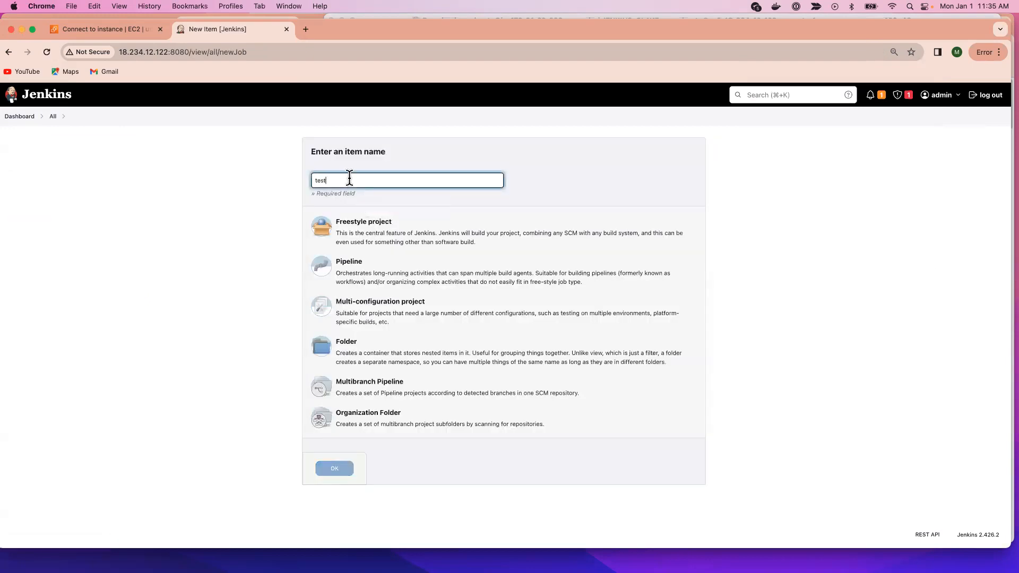
pyautogui.click(377, 242)
pyautogui.click(344, 466)
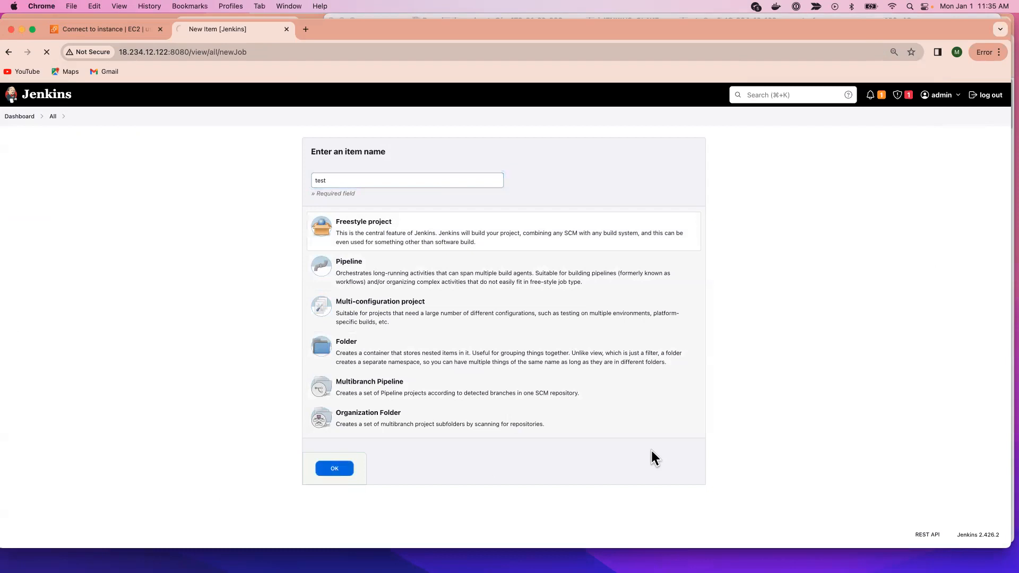
# Step: Add an Execute shell build step with the command ls to the test job and save the configuration
pyautogui.scroll(-8, 504, 431)
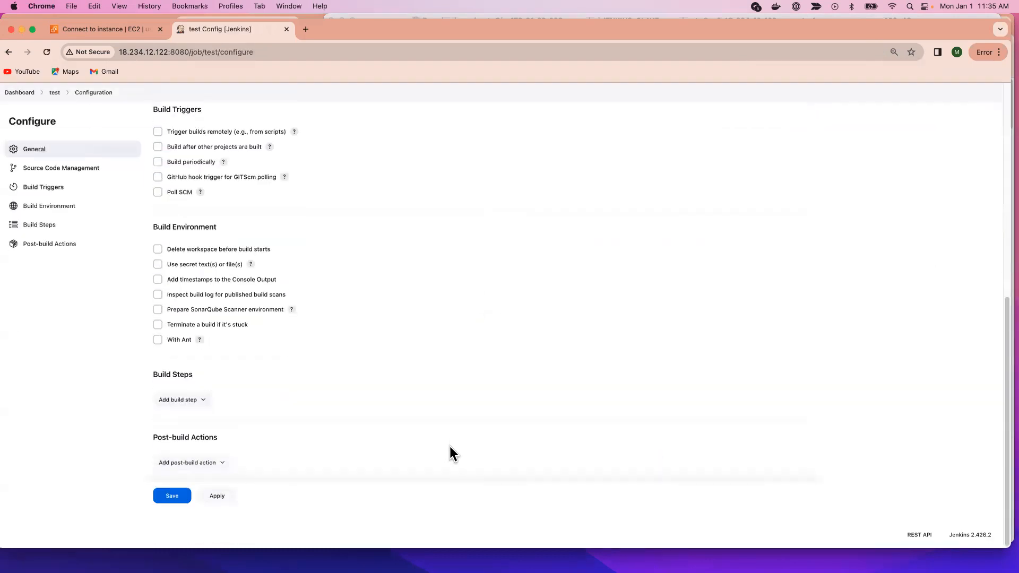
pyautogui.click(210, 400)
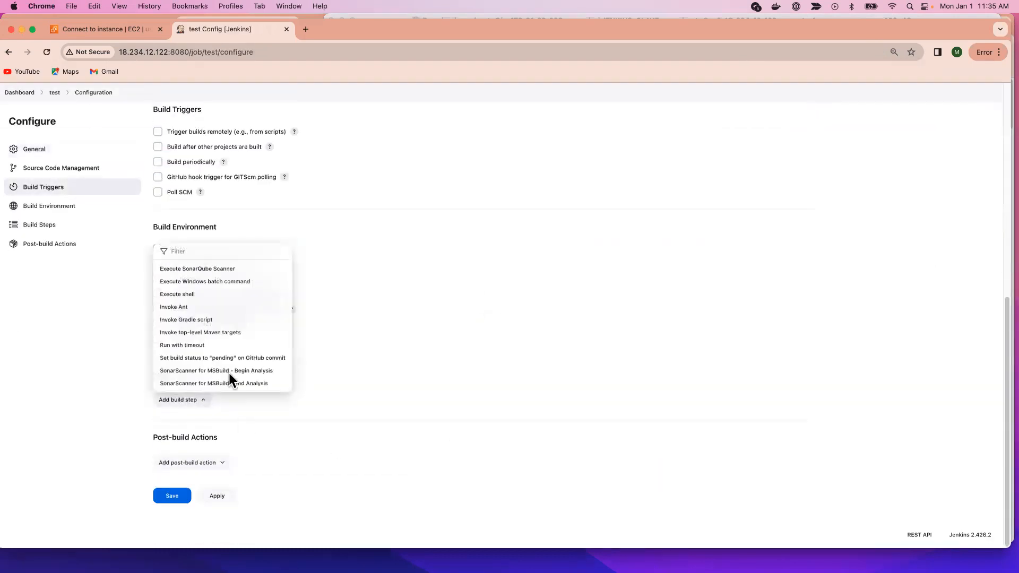
pyautogui.click(212, 295)
pyautogui.click(271, 444)
pyautogui.write('ls')
pyautogui.scroll(-5, 300, 448)
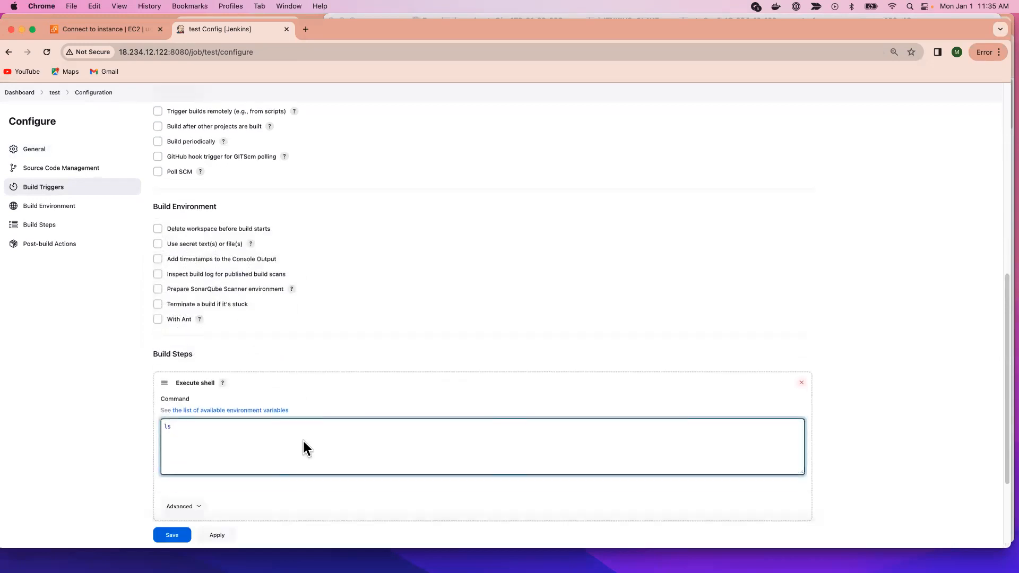
pyautogui.click(219, 497)
pyautogui.click(176, 495)
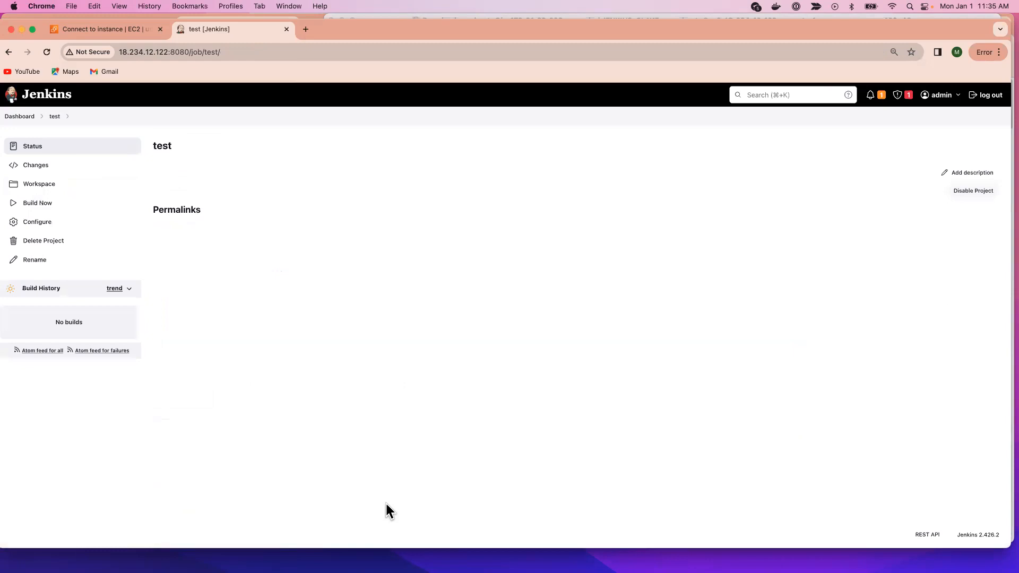
# Step: Build the test job and open the console output of build #1
pyautogui.click(38, 204)
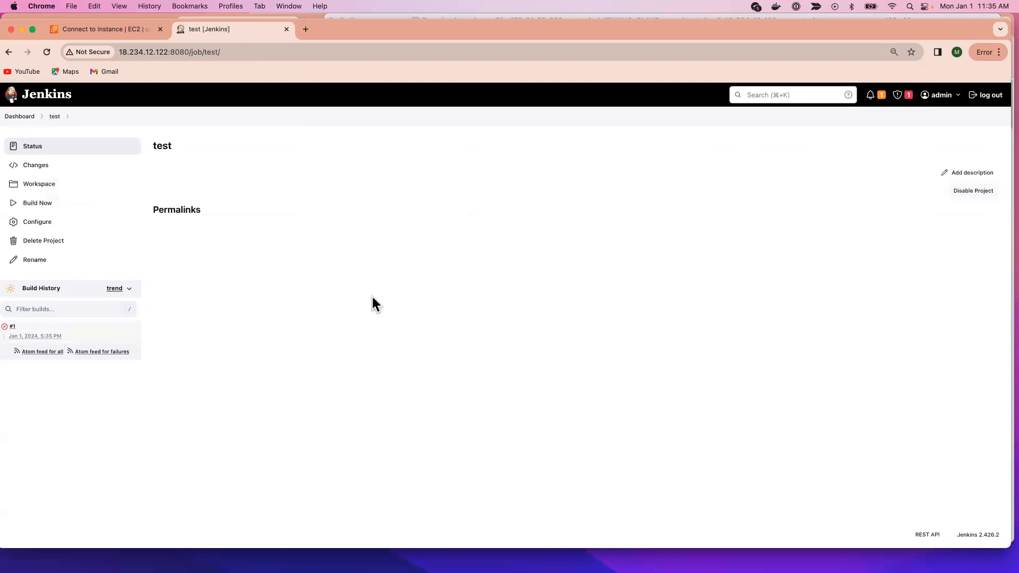
pyautogui.click(29, 336)
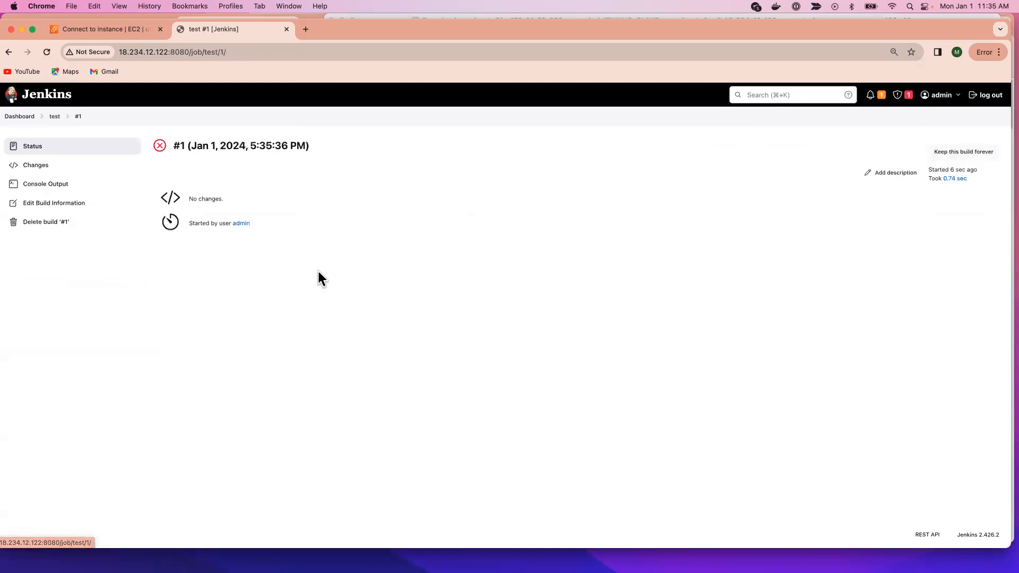
pyautogui.click(46, 183)
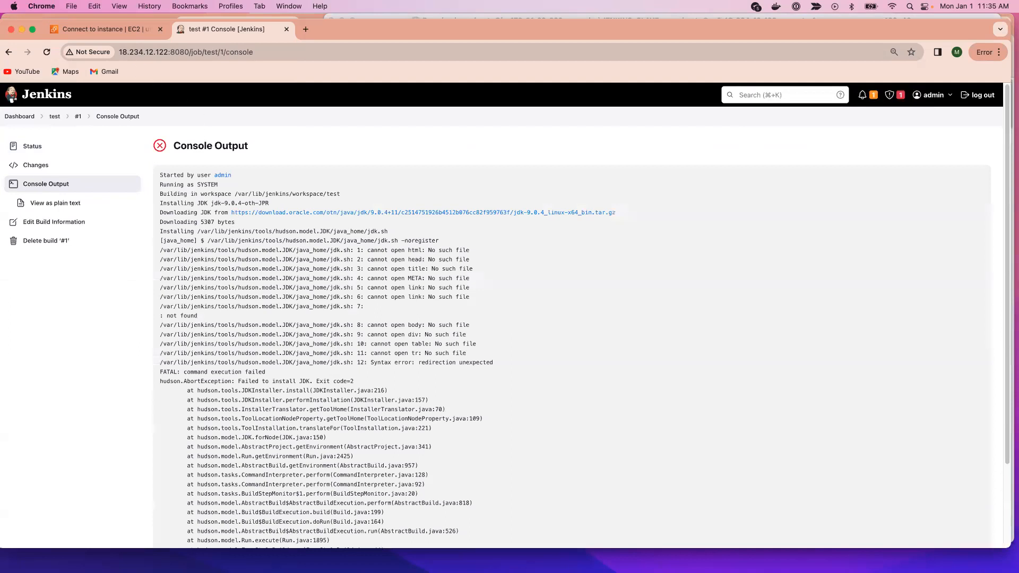
# Step: Switch to Terminal, list the jobs directory with ls and highlight the test entry
pyautogui.press('super+Tab')
pyautogui.write('ls')
pyautogui.press('Return')
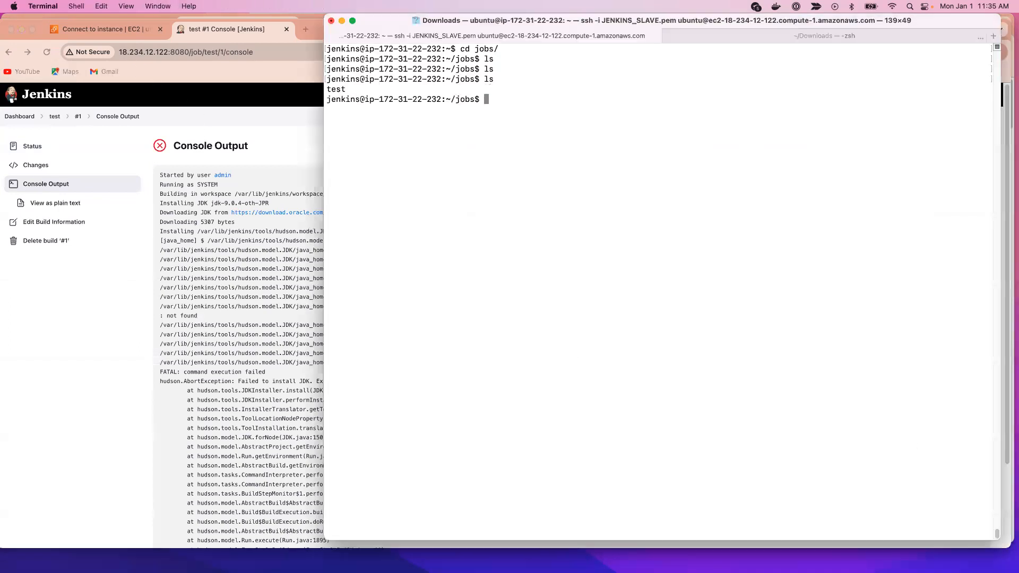
pyautogui.moveTo(348, 89); pyautogui.dragTo(323, 86)
pyautogui.click(383, 132)
# Step: Switch to Chrome, create a new Freestyle project named devops from the dashboard and save its default configuration
pyautogui.click(53, 120)
pyautogui.click(23, 118)
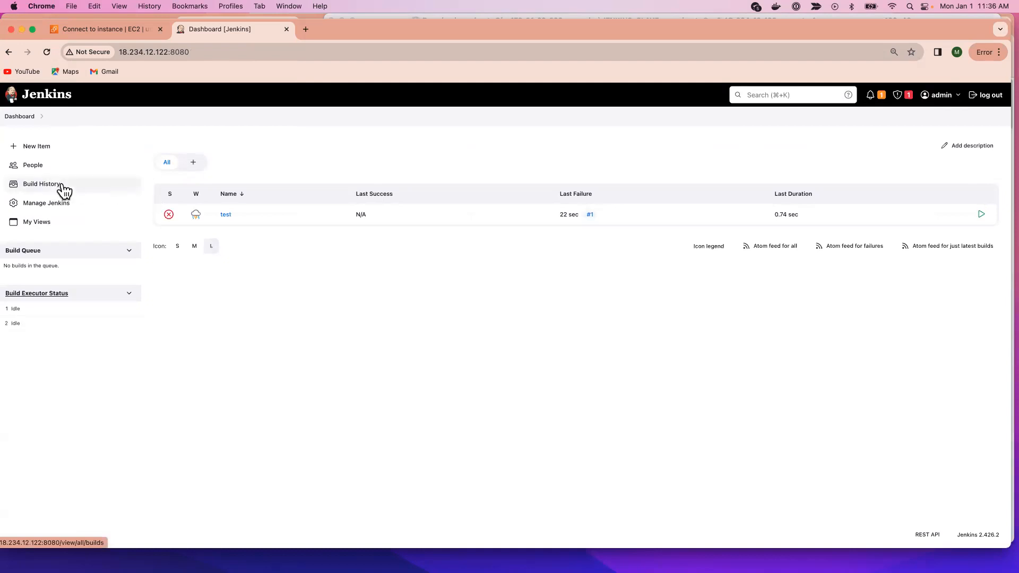
pyautogui.click(49, 150)
pyautogui.click(348, 182)
pyautogui.write('devops')
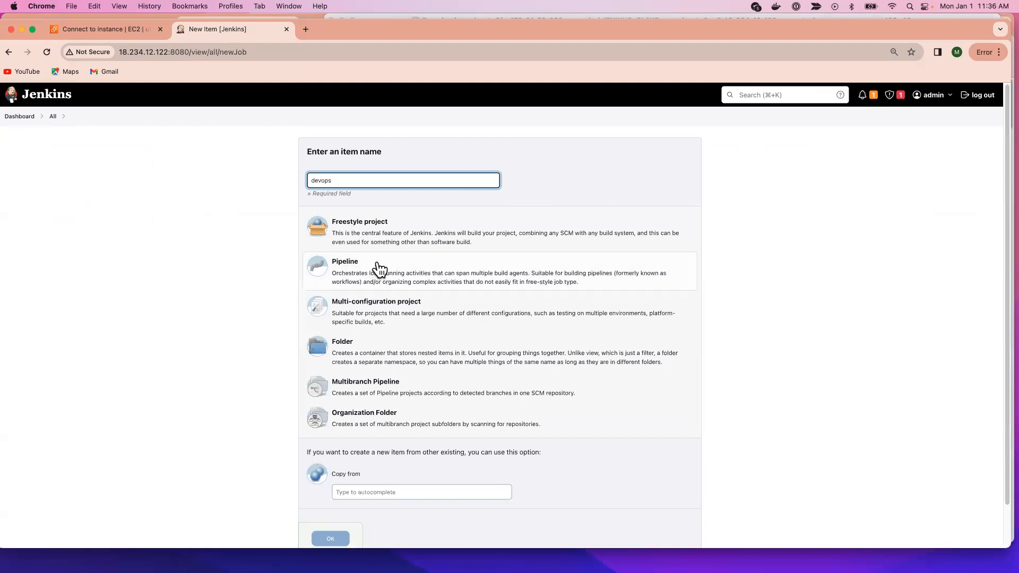
pyautogui.click(382, 237)
pyautogui.click(348, 536)
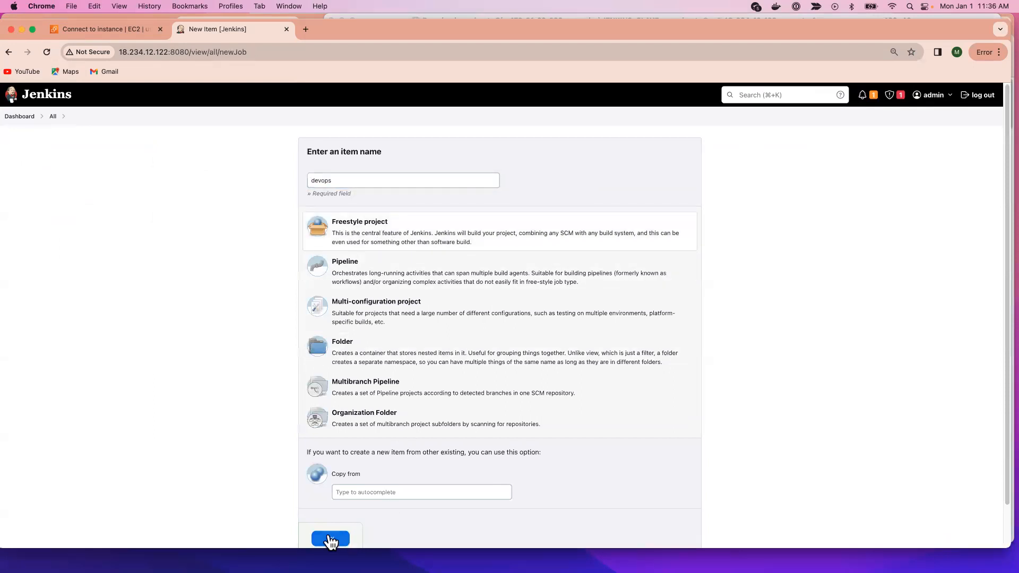
pyautogui.click(183, 539)
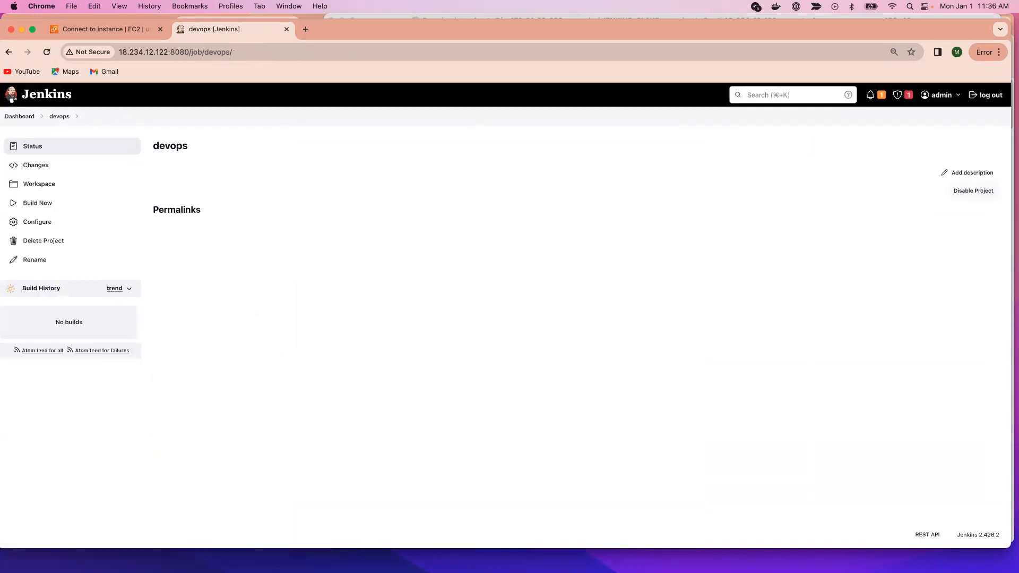
# Step: Switch to Terminal, list the jobs directory again with ls and highlight the devops entry
pyautogui.press('super+Tab')
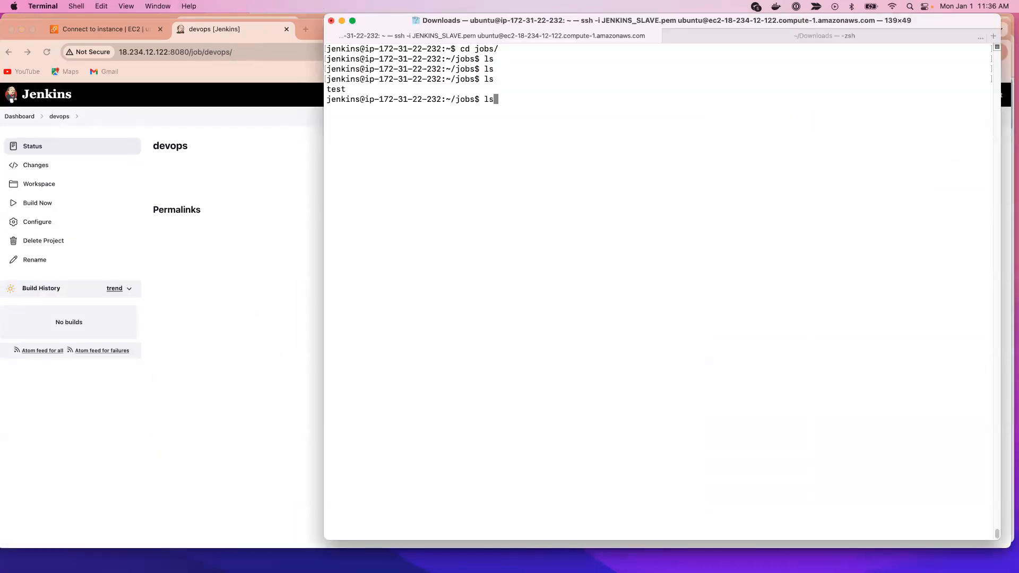
pyautogui.press('Return')
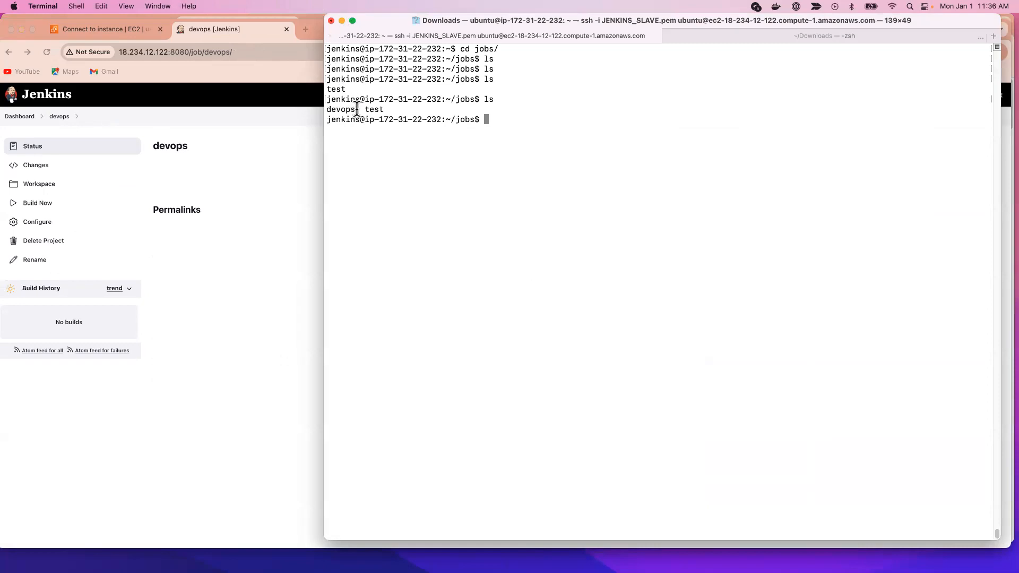
pyautogui.moveTo(356, 110); pyautogui.dragTo(326, 110)
# Step: Switch to Chrome and build the devops job
pyautogui.click(304, 249)
pyautogui.click(56, 206)
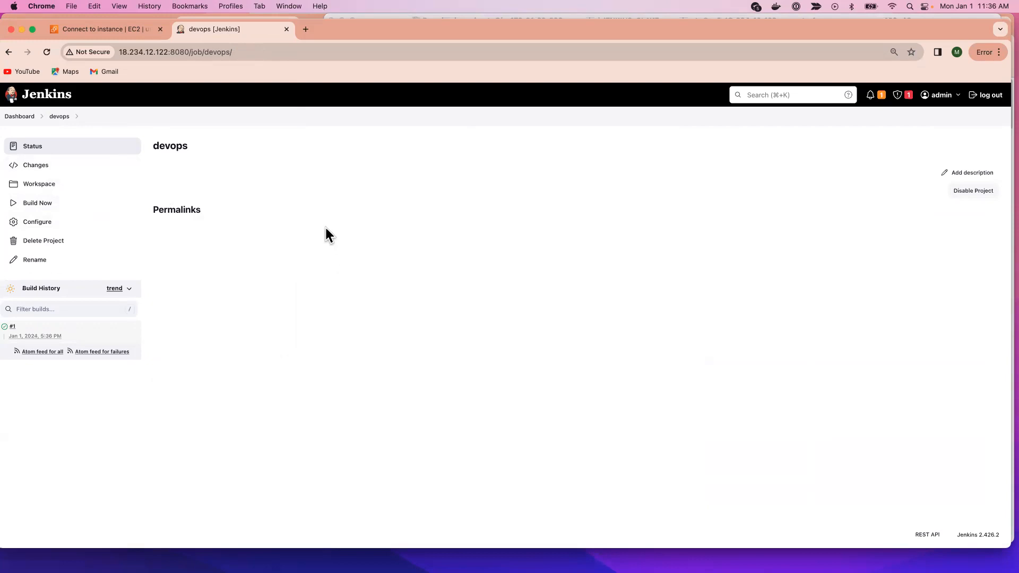
# Step: Switch back to Terminal, widen its window over the browser and clear the text highlight
pyautogui.press('super+Tab')
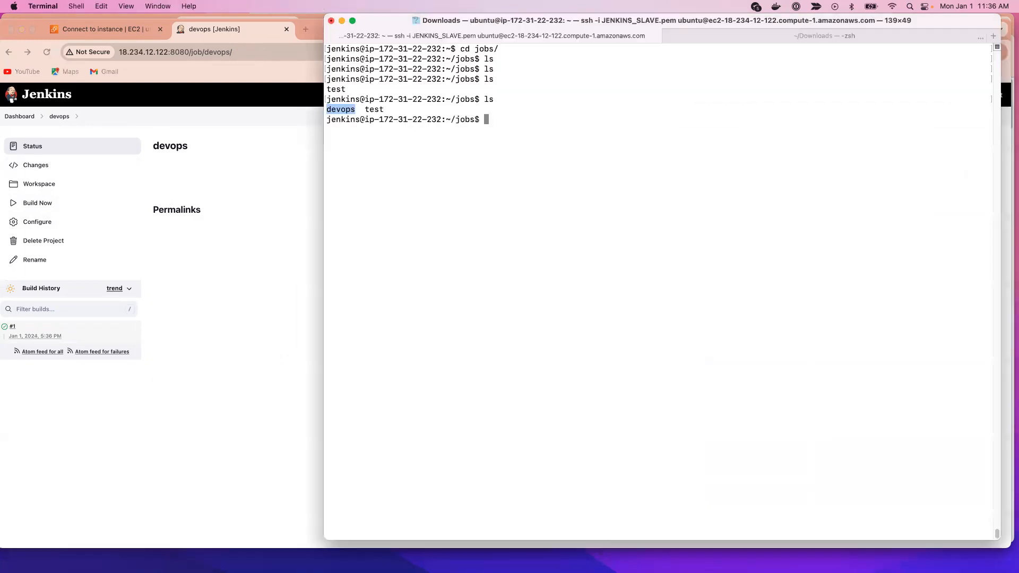
pyautogui.moveTo(323, 131); pyautogui.dragTo(89, 144)
pyautogui.click(308, 158)
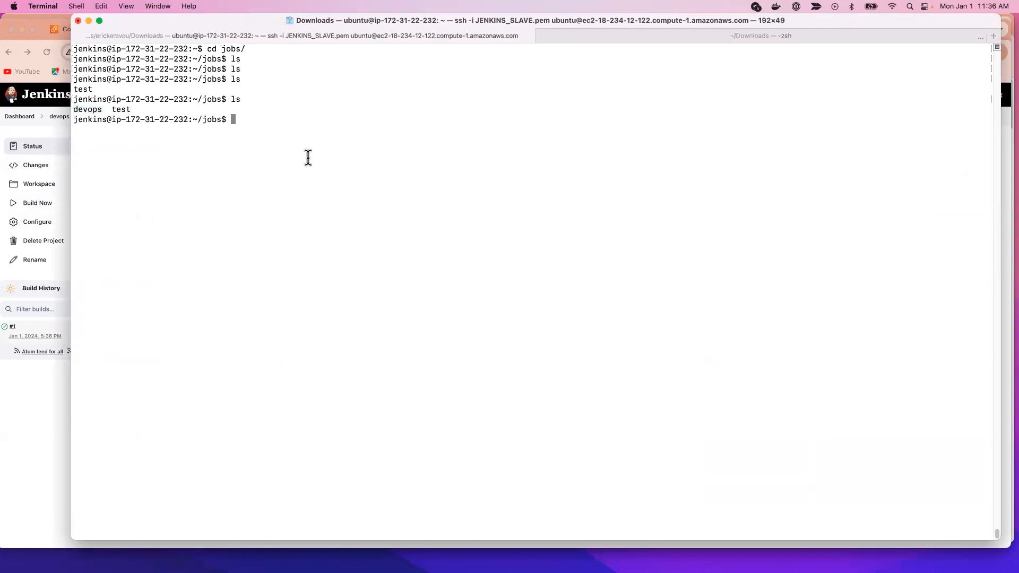
# Step: Return to the Jenkins home directory with cd .., clear the terminal and list its contents with ls
pyautogui.write('cd ..')
pyautogui.press('Return')
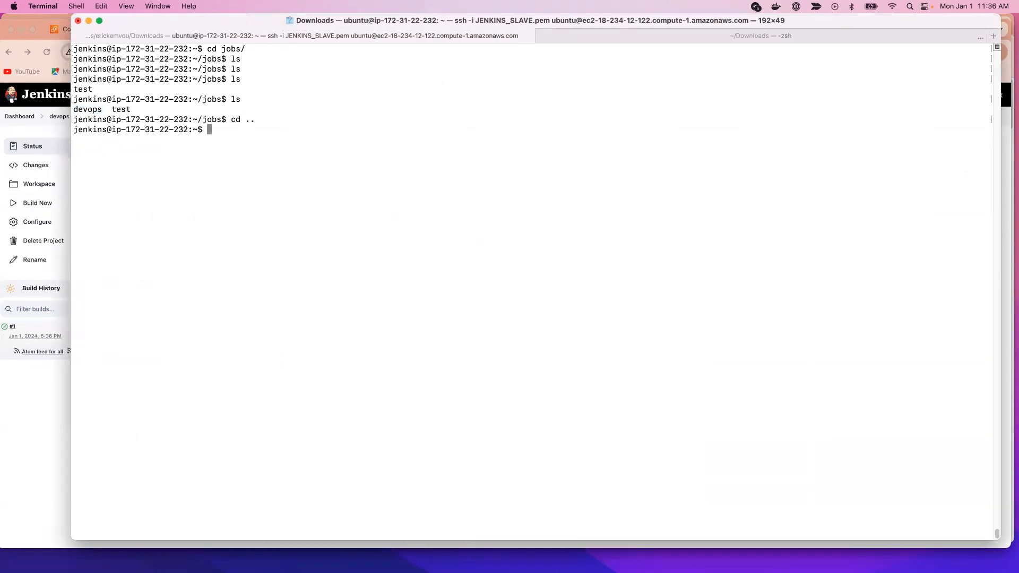
pyautogui.hotkey('ctrl', 'l')
pyautogui.write('ls')
pyautogui.press('Return')
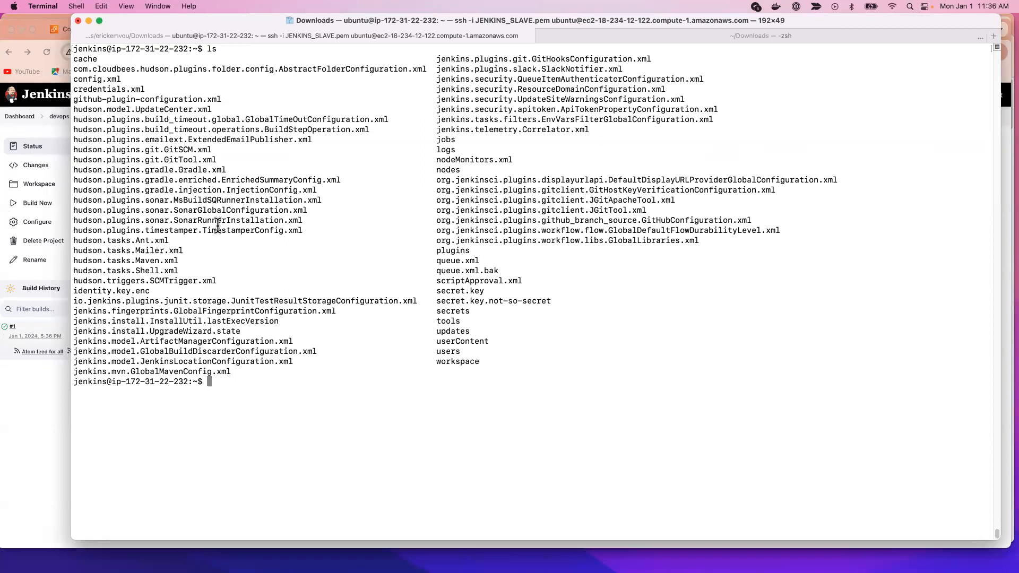
# Step: Highlight the secrets entry and the workspace entry in the home directory listing
pyautogui.moveTo(486, 311); pyautogui.dragTo(433, 311)
pyautogui.click(502, 314)
pyautogui.moveTo(494, 362); pyautogui.dragTo(430, 361)
# Step: Change into the workspace directory with cd workspace/ and list its contents with ls
pyautogui.write('cd wor')
pyautogui.press('Tab')
pyautogui.press('Return')
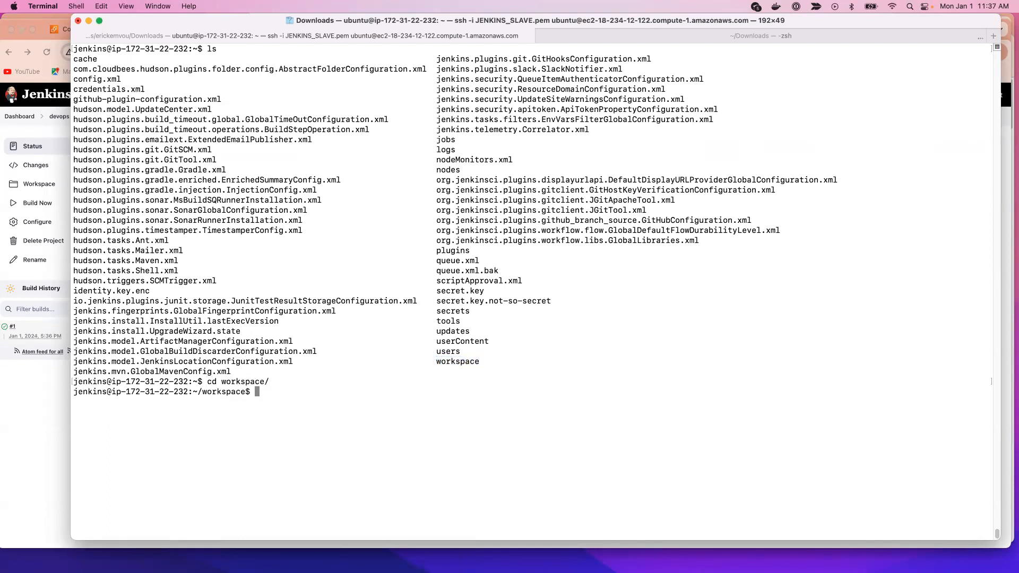
pyautogui.write('ls')
pyautogui.press('Return')
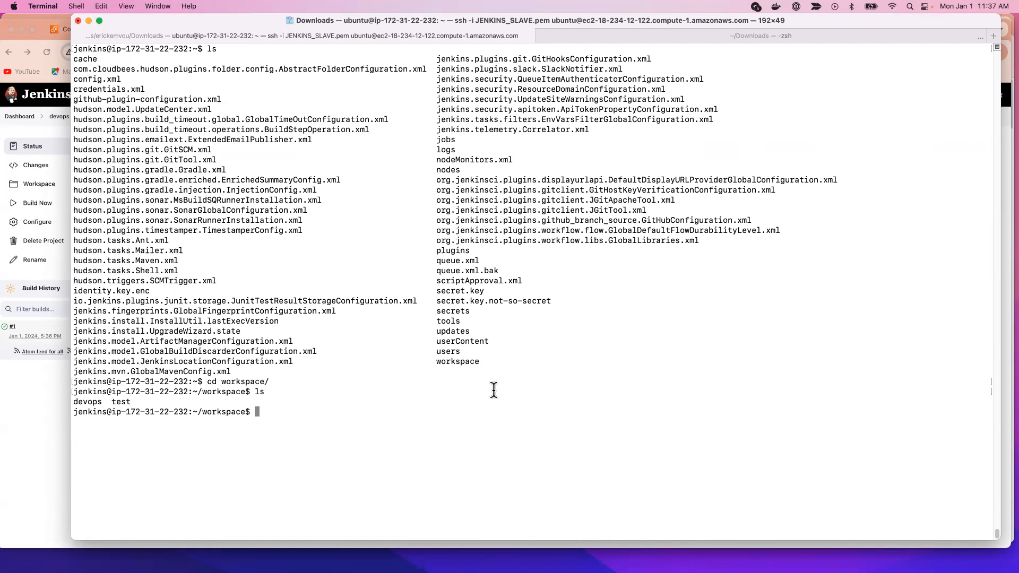
# Step: Highlight the workspace entry in the home listing and the test entry in the workspace listing
pyautogui.moveTo(504, 371); pyautogui.dragTo(404, 360)
pyautogui.click(119, 400)
pyautogui.moveTo(104, 402); pyautogui.dragTo(137, 401)
pyautogui.click(153, 401)
# Step: Change into the test job's workspace directory with cd test/
pyautogui.write('cd te')
pyautogui.press('Tab')
pyautogui.press('Return')
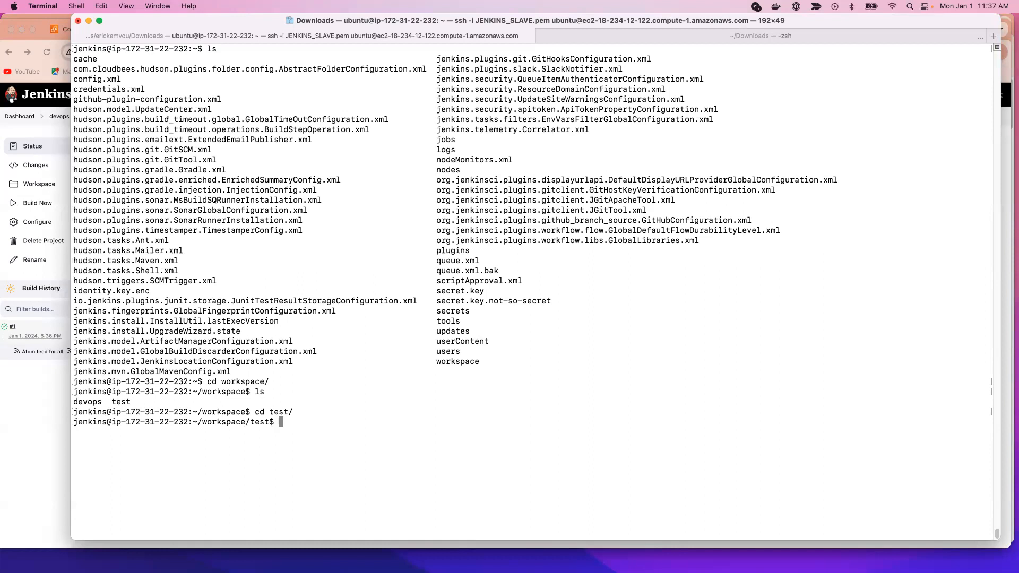
# Step: Clear the terminal and list the contents of the test job's workspace directory with ls
pyautogui.hotkey('ctrl', 'l')
pyautogui.write('ls')
pyautogui.press('Return')
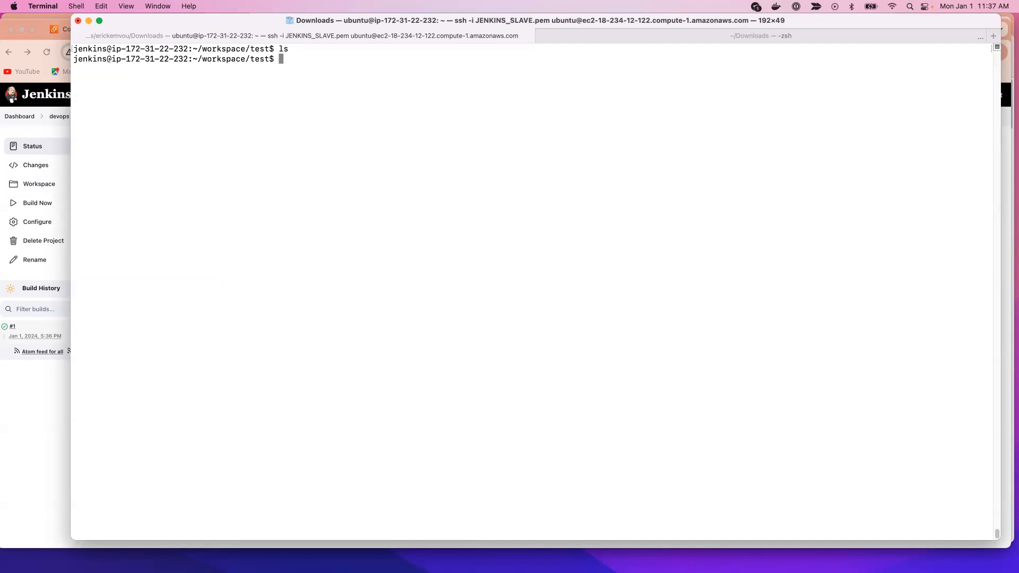
# Step: Go back up two directory levels to the Jenkins home directory with cd ../ and cd ..
pyautogui.write('cd ,')
pyautogui.write('./')
pyautogui.press('Return')
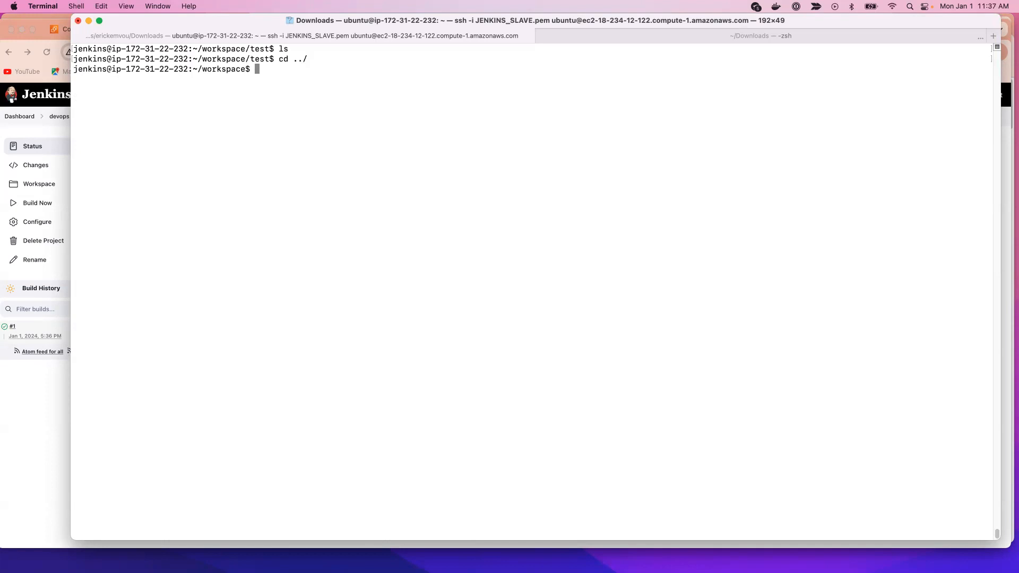
pyautogui.write('cd ..')
pyautogui.press('Return')
# Step: Change into the jobs directory with cd jobs/ and list its contents with ls
pyautogui.write('cd')
pyautogui.press('Return')
pyautogui.write('l')
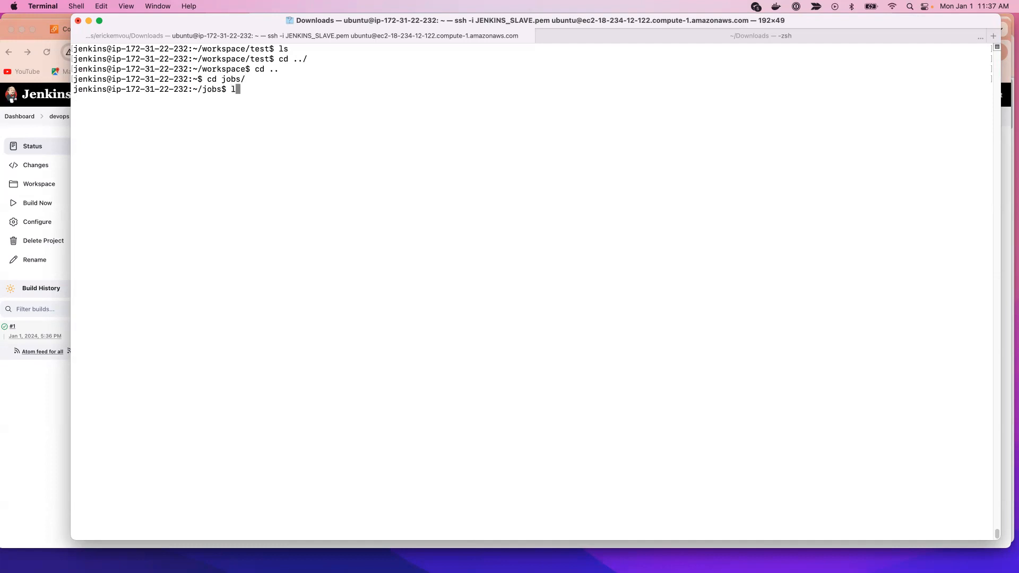
pyautogui.write('s')
pyautogui.press('Return')
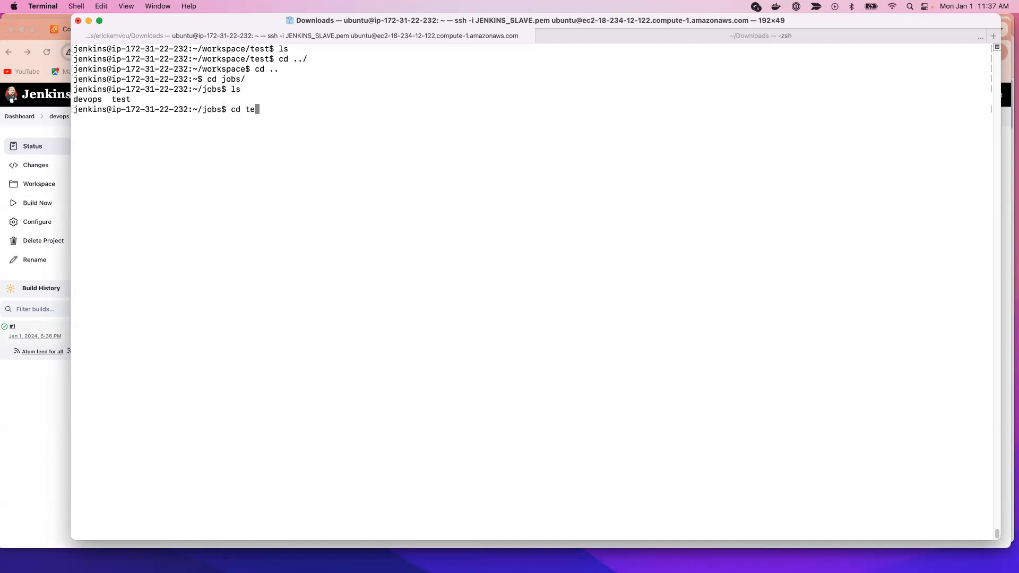
# Step: Change into the test job's directory with cd test/ and list its contents with ls
pyautogui.write('cd te')
pyautogui.press('Tab')
pyautogui.press('Return')
pyautogui.write('ls')
pyautogui.press('Return')
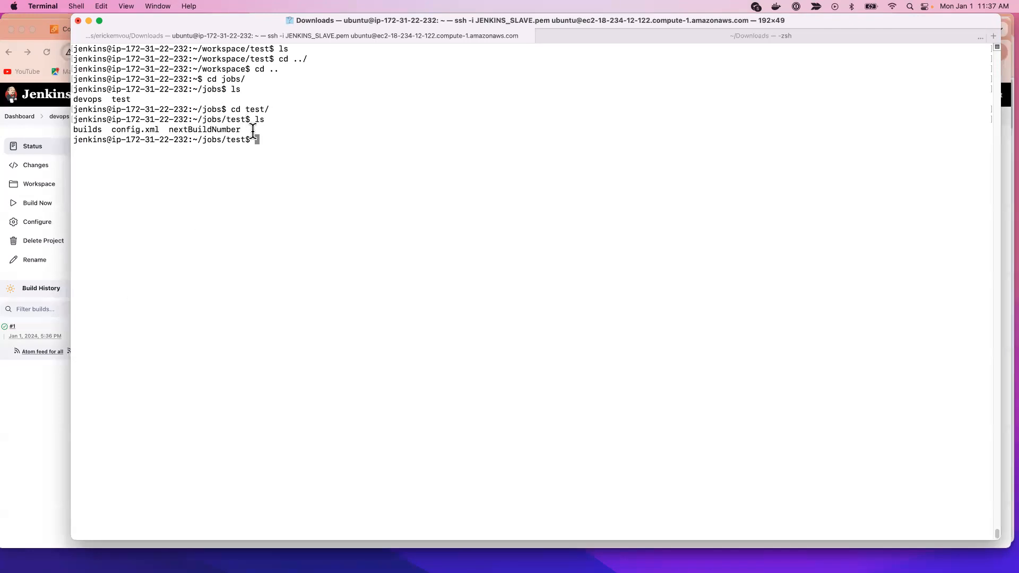
# Step: Highlight the nextBuildNumber, config.xml and builds entries in the test job's listing
pyautogui.moveTo(241, 130); pyautogui.dragTo(109, 129)
pyautogui.click(157, 129)
pyautogui.doubleClick(159, 129)
pyautogui.click(215, 161)
pyautogui.doubleClick(100, 129)
# Step: List the test job's builds directory with ls builds/ and highlight the entry for build 1
pyautogui.write('ls bu')
pyautogui.press('Tab')
pyautogui.press('Return')
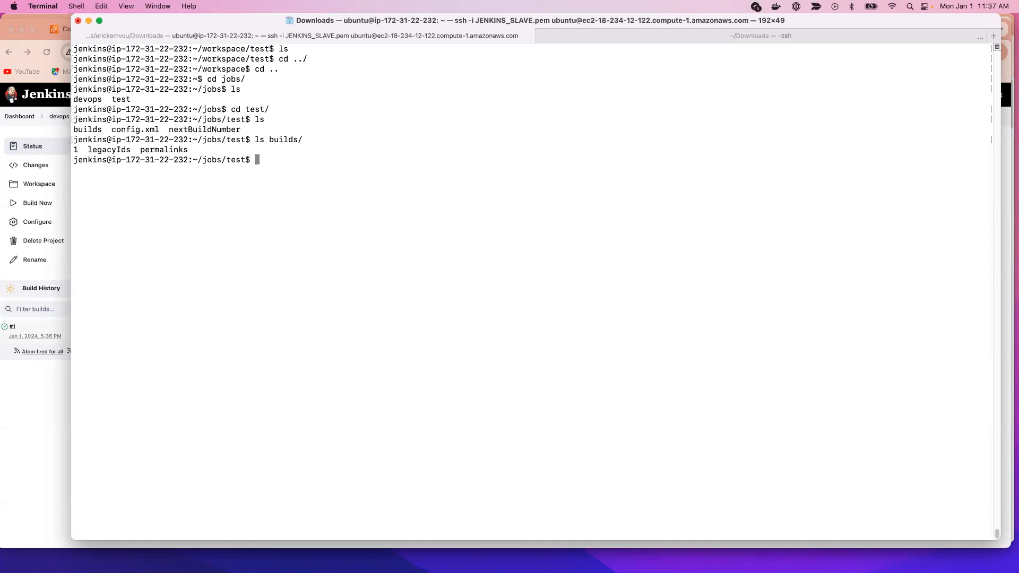
pyautogui.doubleClick(76, 150)
# Step: Switch to Jenkins in Chrome and open the test job from the dashboard
pyautogui.click(22, 414)
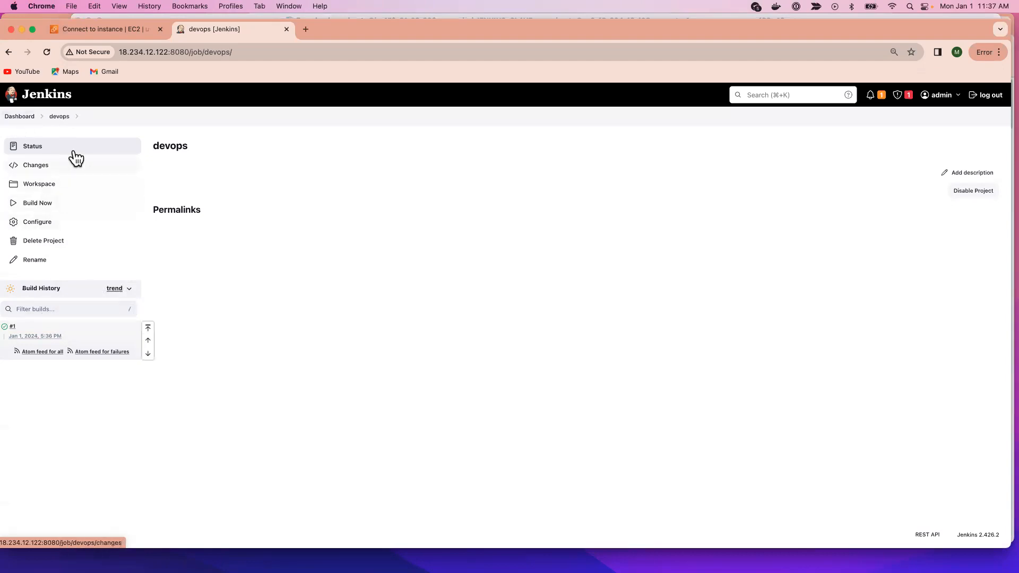
pyautogui.click(20, 117)
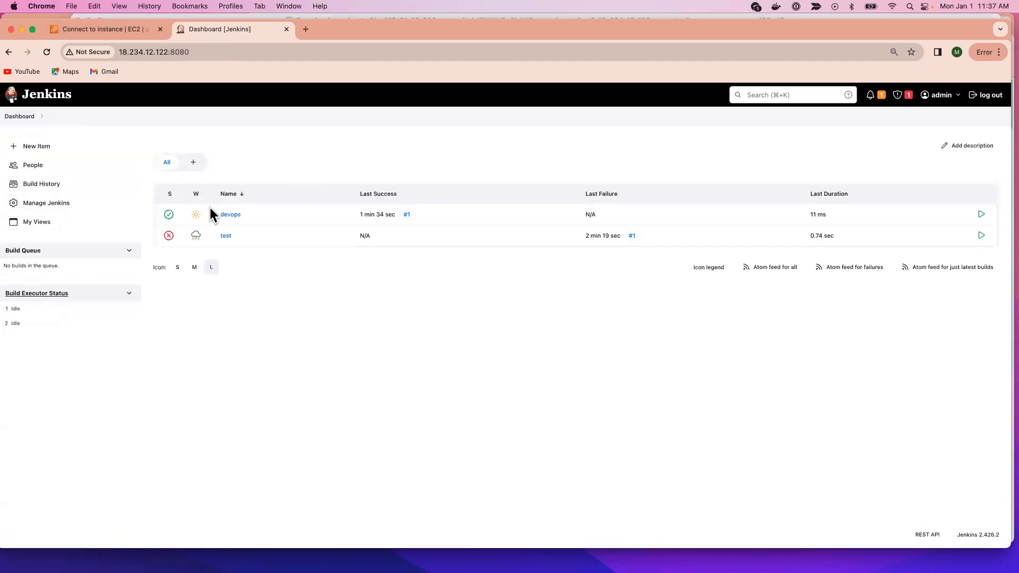
pyautogui.click(226, 235)
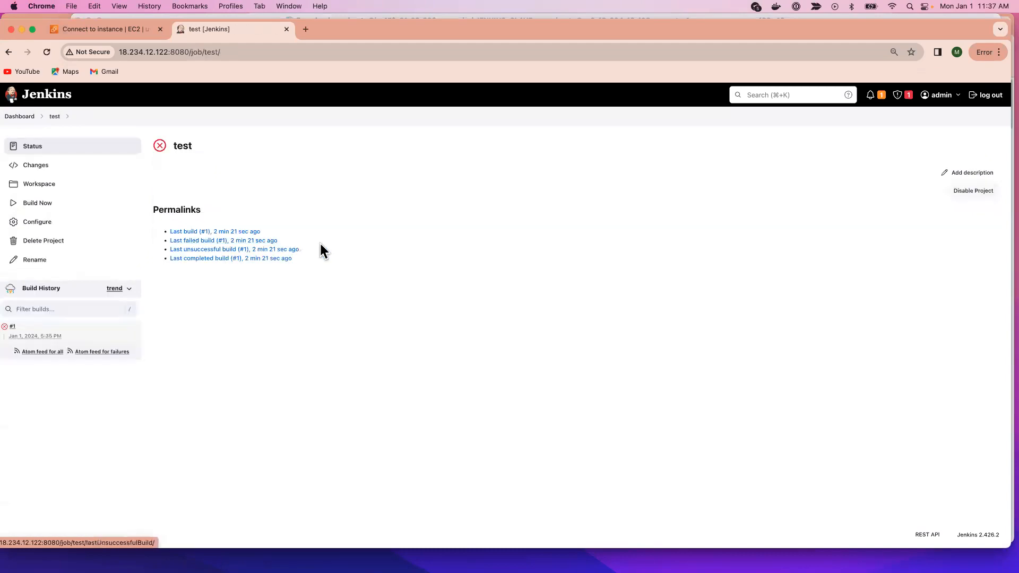
# Step: Run three more builds of the test job
pyautogui.click(120, 206)
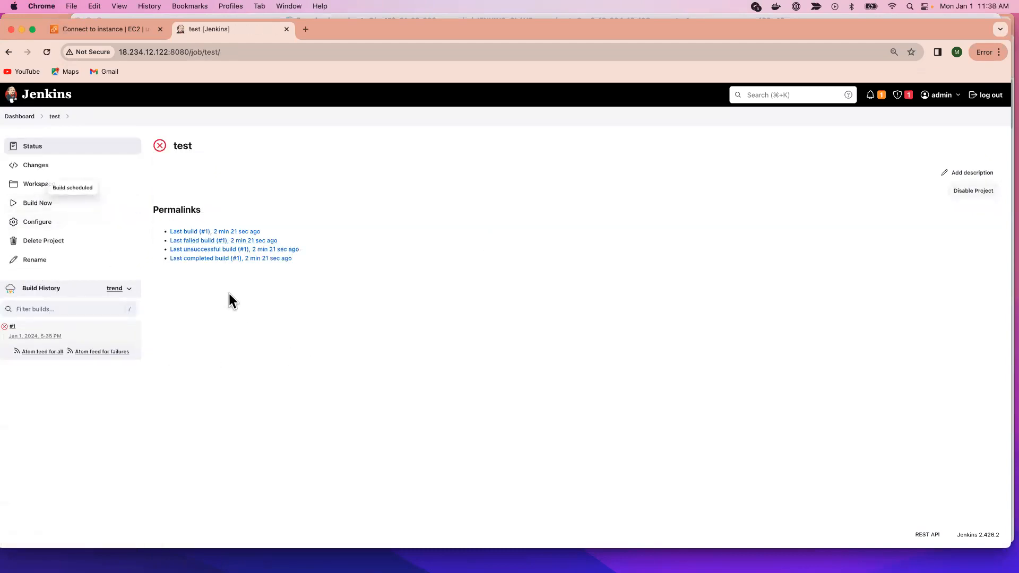
pyautogui.click(41, 204)
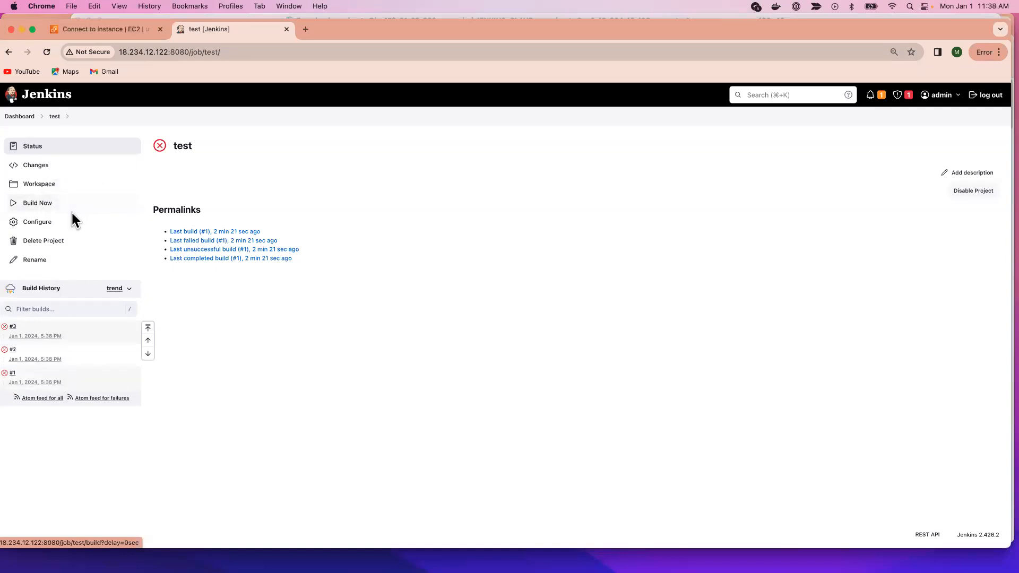
pyautogui.click(44, 206)
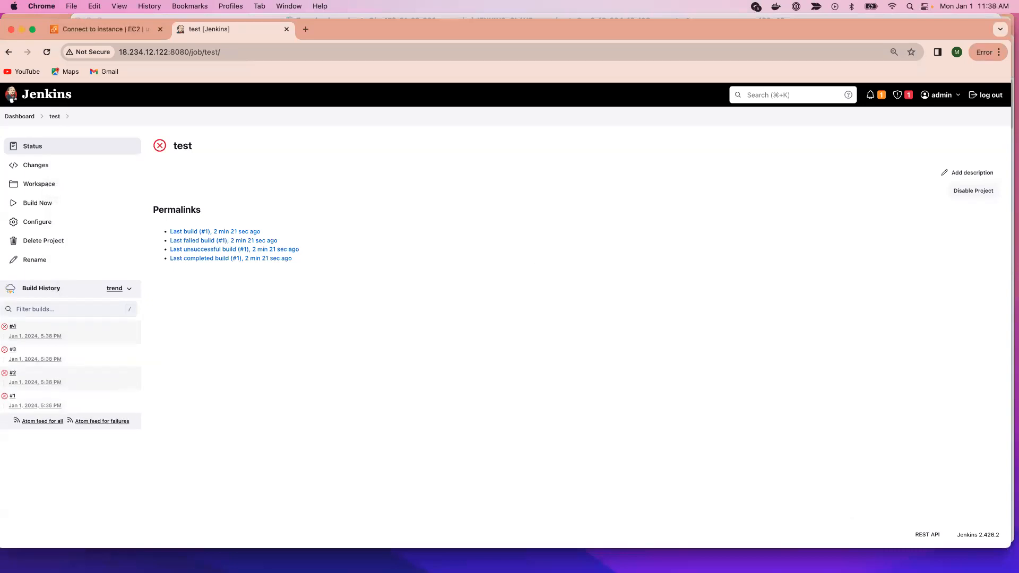
# Step: Switch back to Terminal, list the test job's directory with ls, and list its builds again with ls builds/
pyautogui.press('super+Tab')
pyautogui.write('ls')
pyautogui.press('Return')
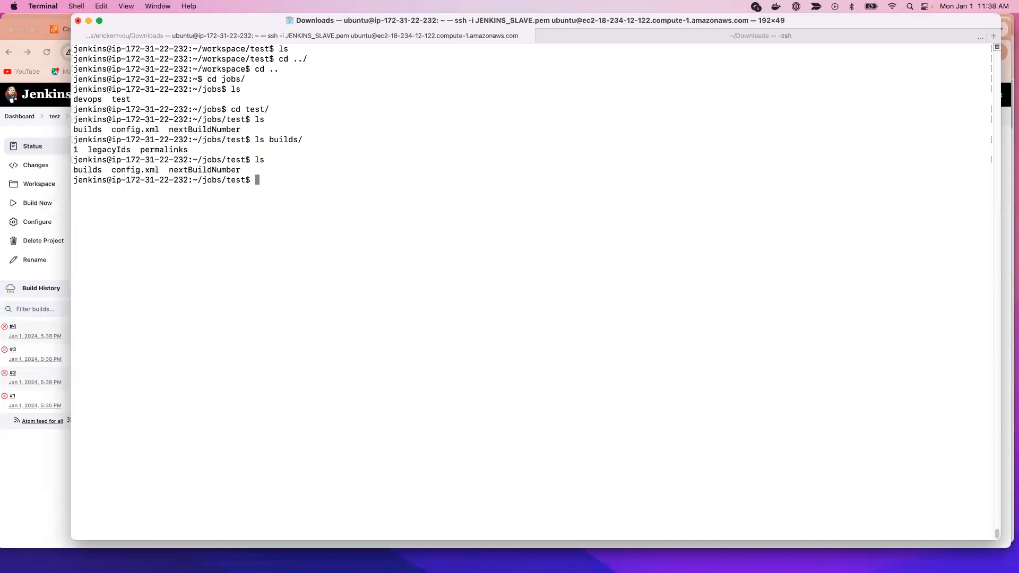
pyautogui.press('Up')
pyautogui.press('Up')
pyautogui.press('Return')
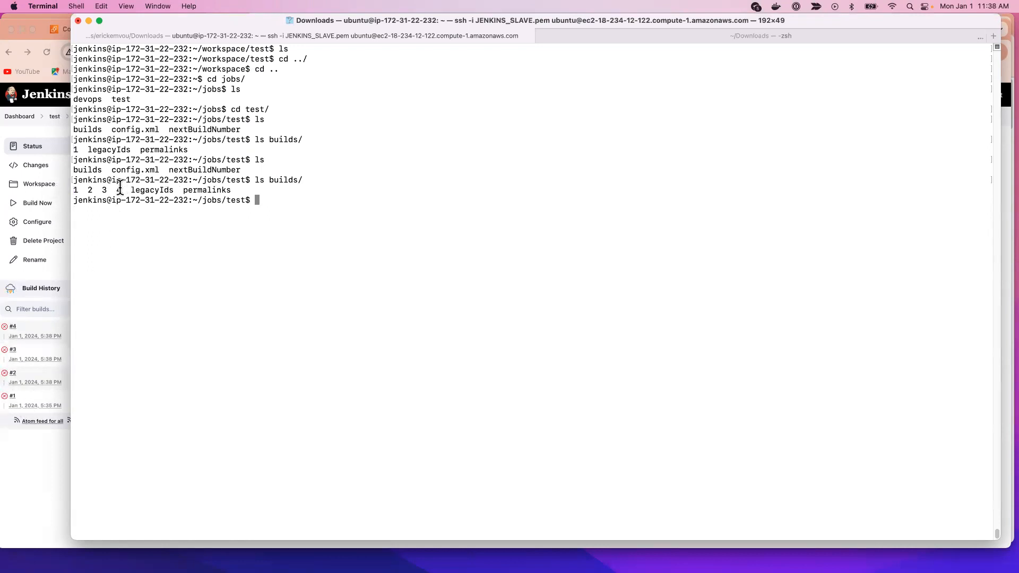
# Step: Highlight the numbered build entries 1 to 4 in the builds listing and clear the selection
pyautogui.moveTo(121, 191); pyautogui.dragTo(45, 184)
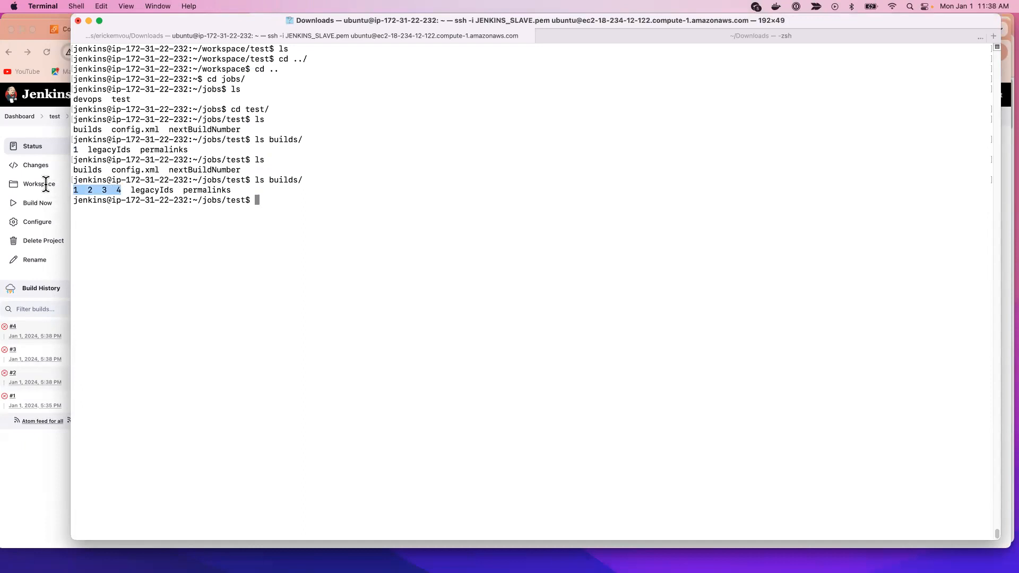
pyautogui.click(118, 217)
pyautogui.moveTo(121, 191); pyautogui.dragTo(63, 191)
pyautogui.click(304, 280)
# Step: Show a detailed listing of the test job's directory with ls -l
pyautogui.write('ls ')
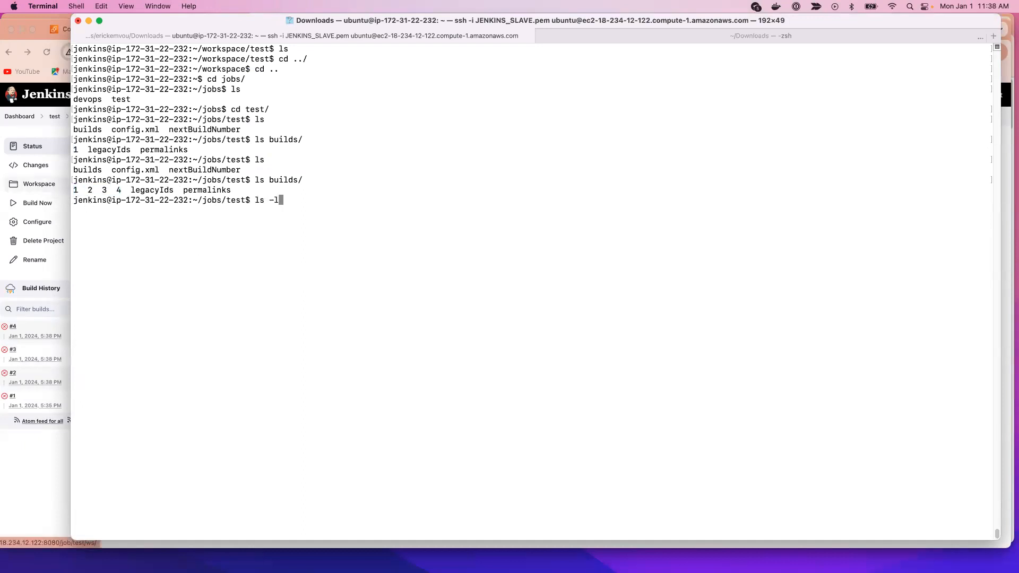
pyautogui.write('-l')
pyautogui.press('Return')
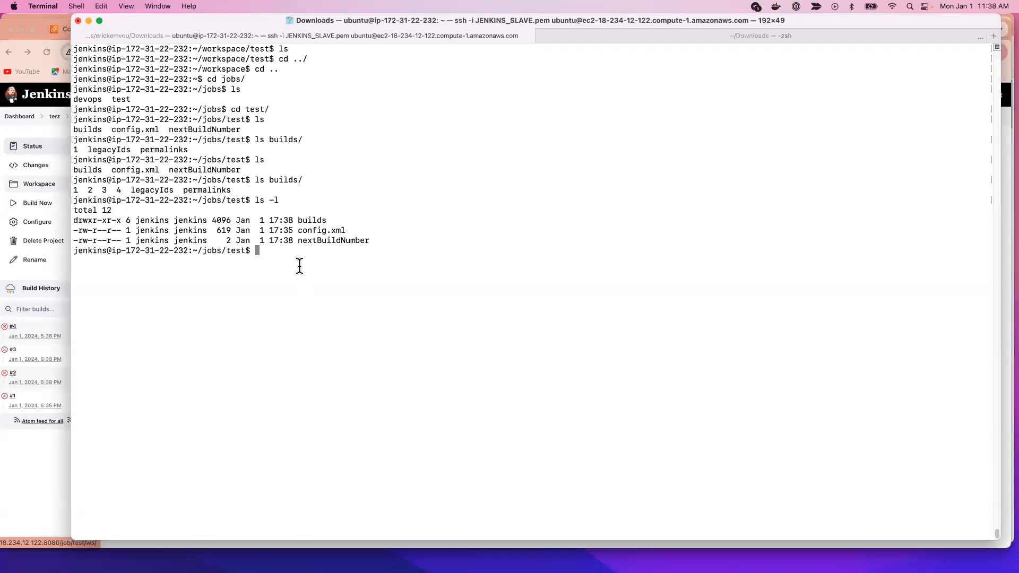
# Step: Show a detailed listing of the builds directory with ls -l builds/ and highlight the row for build 1
pyautogui.write('ls builds/-l')
pyautogui.press('Return')
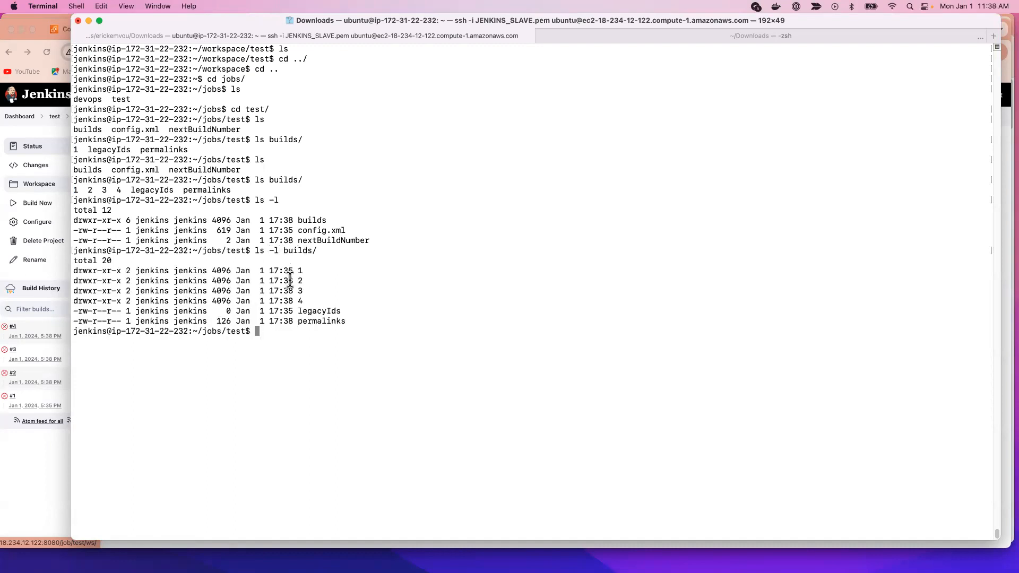
pyautogui.moveTo(312, 273); pyautogui.dragTo(45, 278)
pyautogui.click(414, 348)
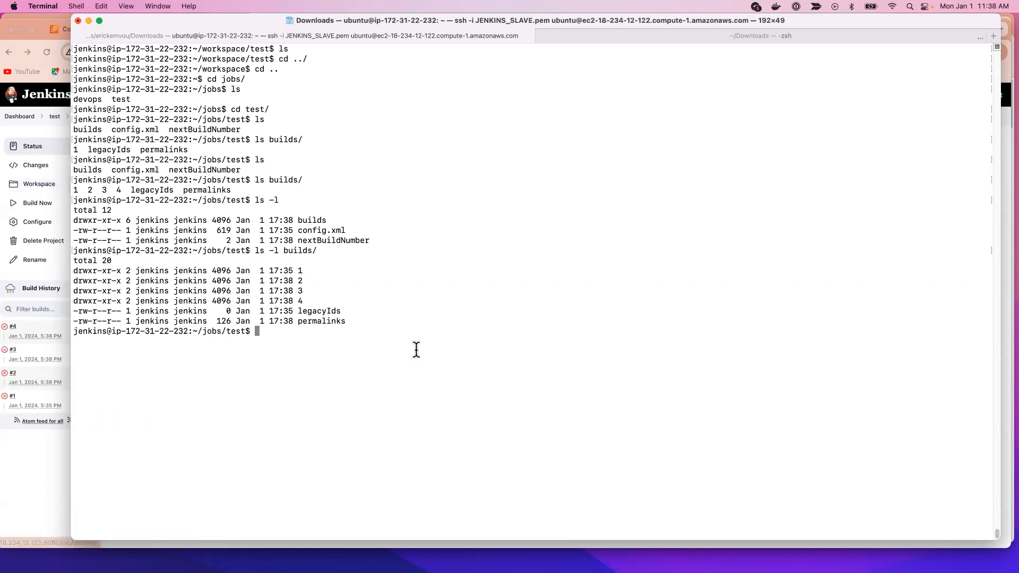
# Step: Show detailed listings of builds/1 and of builds/1/log with ls -l, and highlight the log file's path
pyautogui.press('Up')
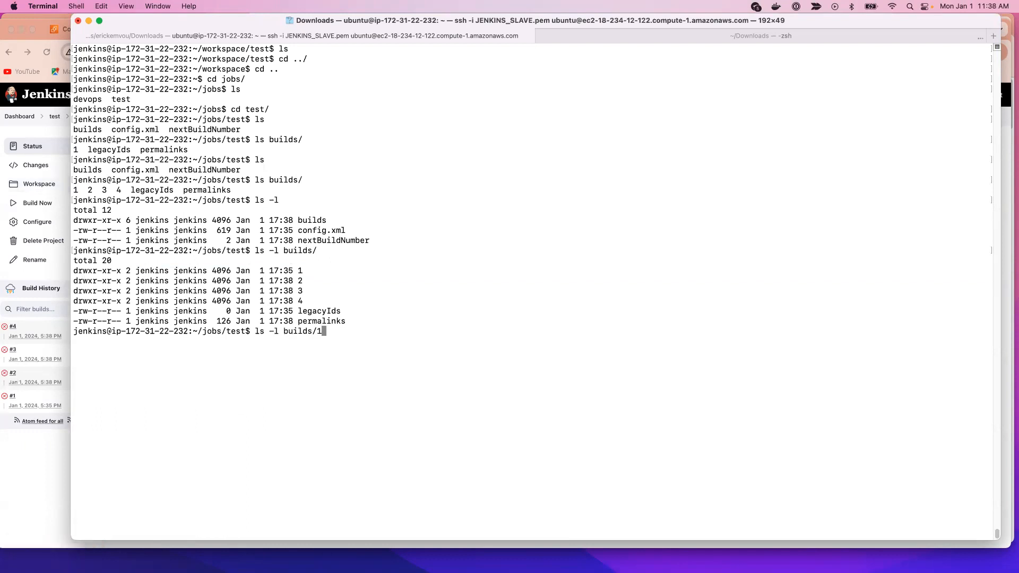
pyautogui.press('Return')
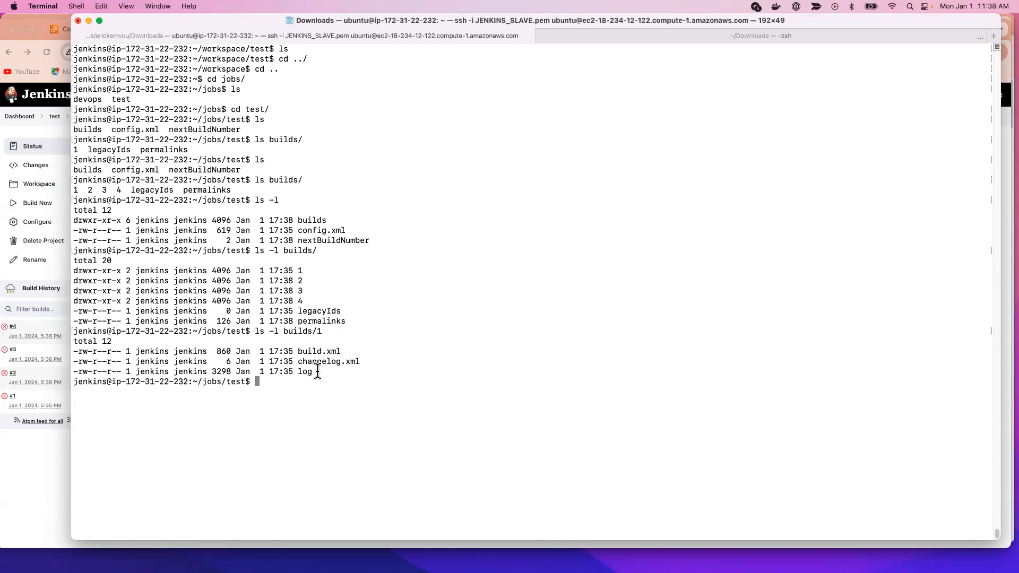
pyautogui.write('cat')
pyautogui.press('Up')
pyautogui.write('l')
pyautogui.press('Tab')
pyautogui.press('Return')
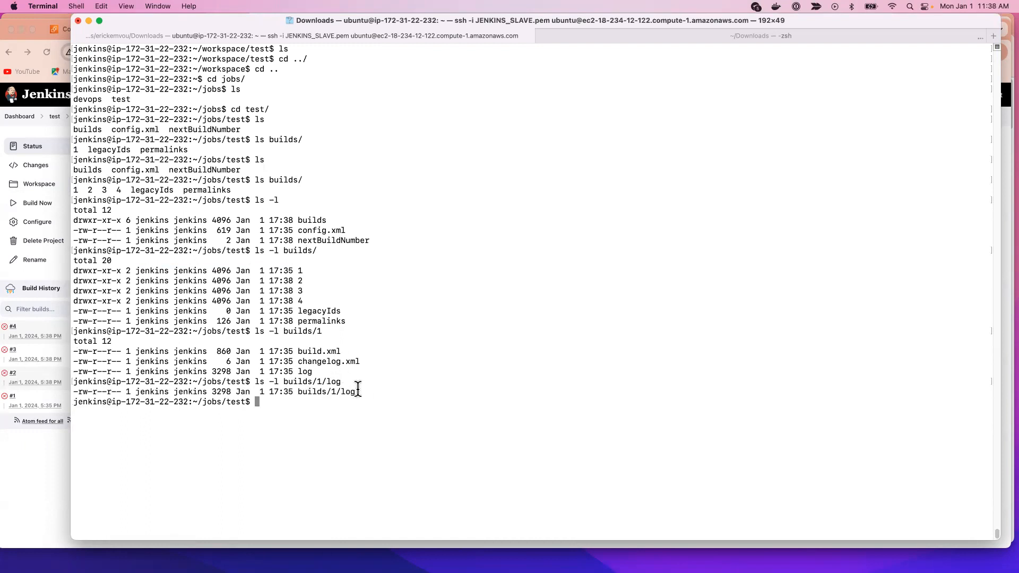
pyautogui.moveTo(363, 395); pyautogui.dragTo(292, 395)
pyautogui.click(292, 395)
# Step: Print build 1's log with cat builds/1/log and highlight its error lines
pyautogui.press('Up')
pyautogui.press('Left')
pyautogui.press('Left')
pyautogui.press('Left')
pyautogui.press('Left')
pyautogui.press('Left')
pyautogui.press('BackSpace')
pyautogui.press('BackSpace')
pyautogui.press('BackSpace')
pyautogui.press('BackSpace')
pyautogui.press('BackSpace')
pyautogui.write('cat')
pyautogui.press('Return')
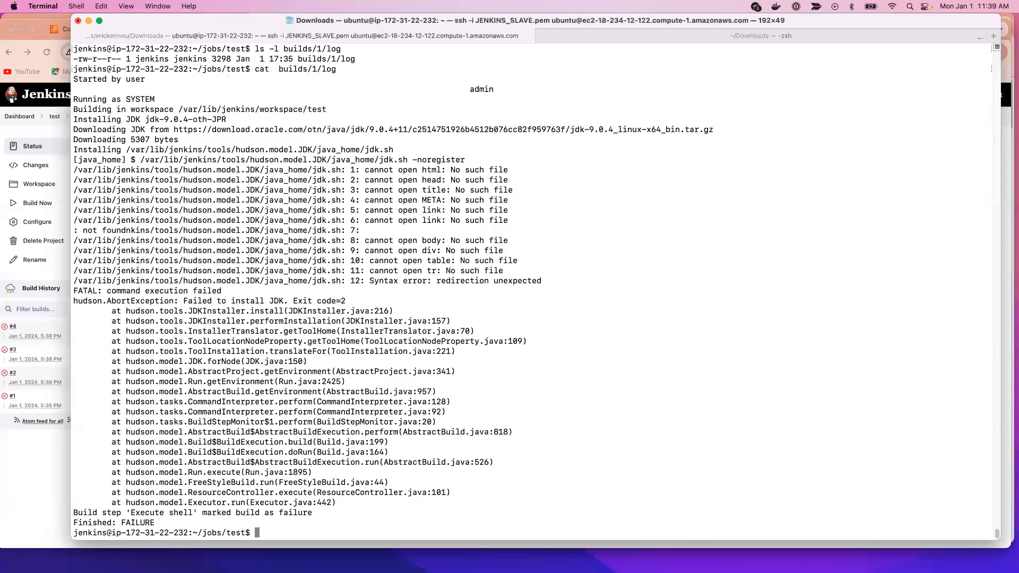
pyautogui.moveTo(332, 508); pyautogui.dragTo(52, 198)
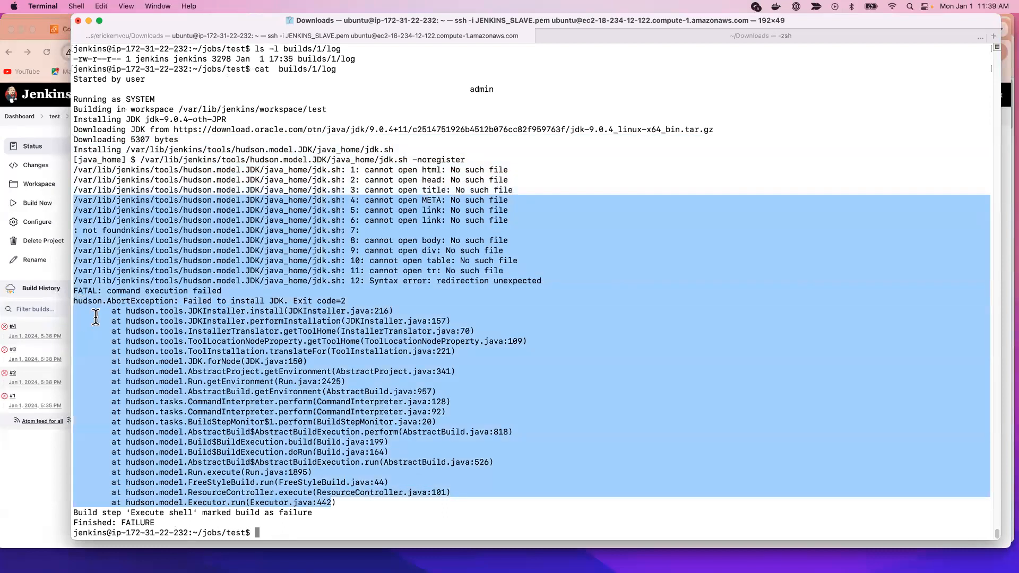
pyautogui.moveTo(96, 316); pyautogui.dragTo(74, 301)
# Step: Switch to Jenkins in Chrome, open the console output of the test job's build #1, and highlight its error lines
pyautogui.click(37, 453)
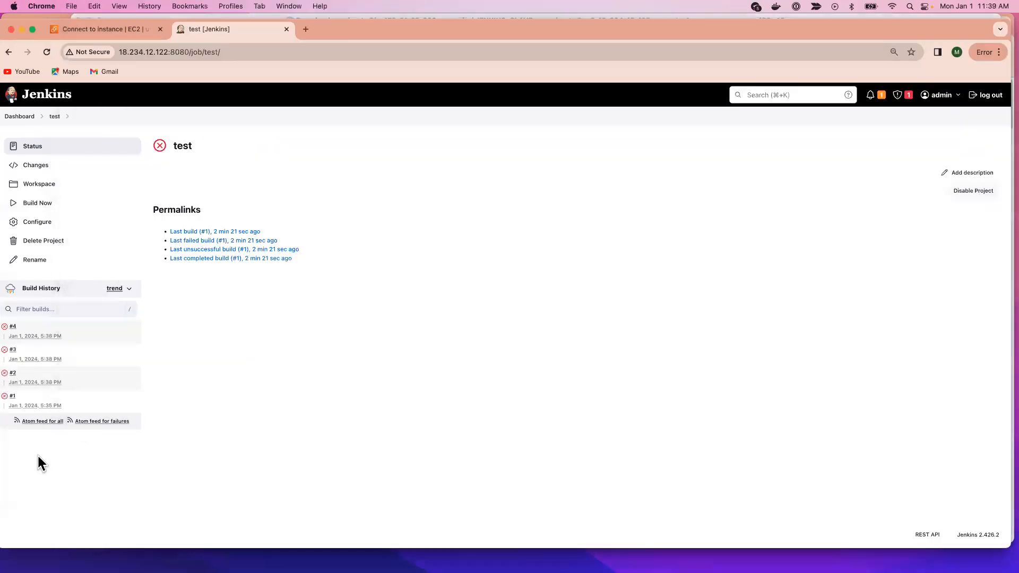
pyautogui.click(12, 396)
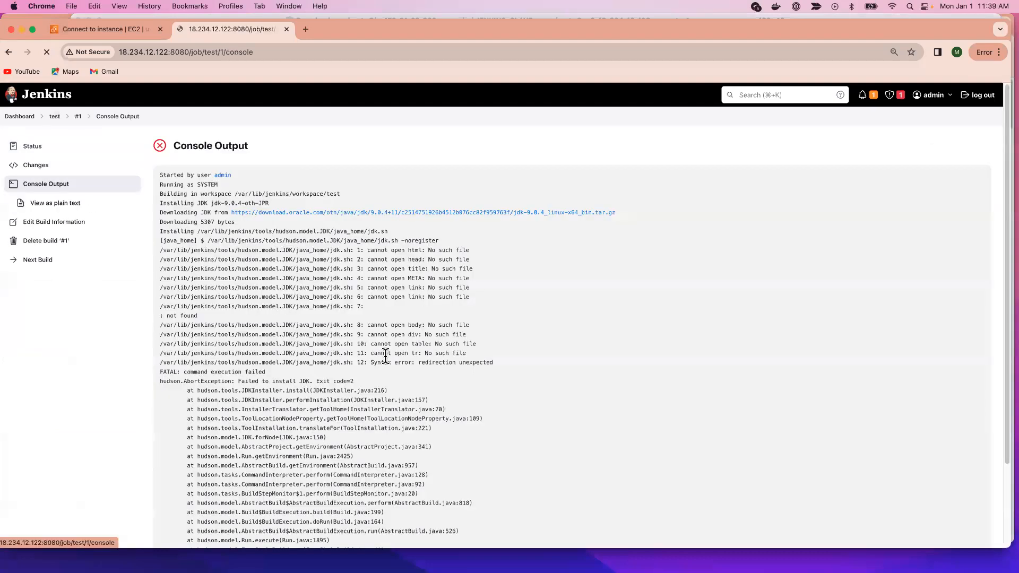
pyautogui.scroll(-5, 382, 371)
pyautogui.moveTo(357, 480); pyautogui.dragTo(160, 139)
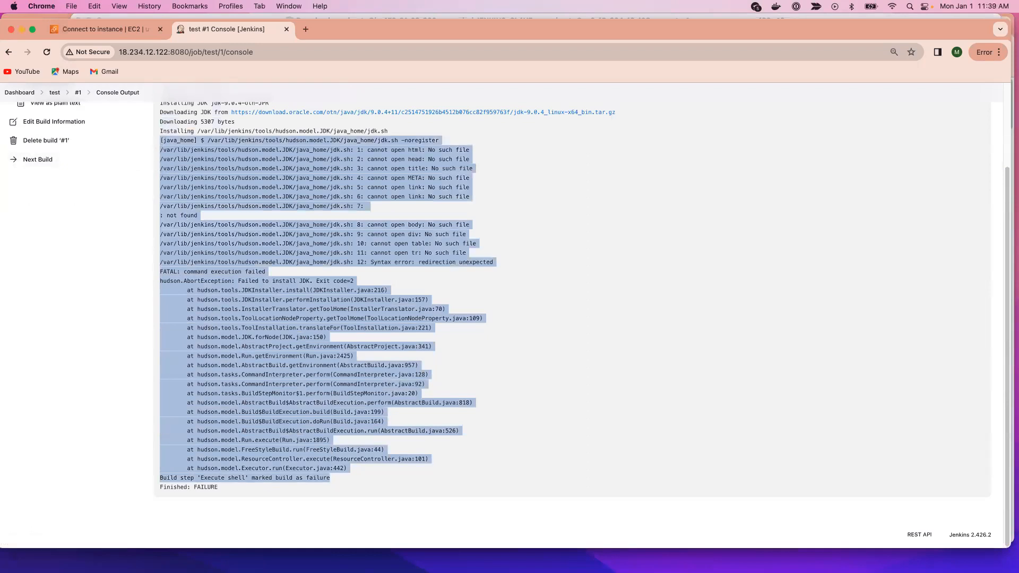
# Step: Switch to Terminal and highlight the matching error lines in build 1's printed log, clearing the selection at the end
pyautogui.press('super+Tab')
pyautogui.click(574, 385)
pyautogui.moveTo(332, 509); pyautogui.dragTo(139, 261)
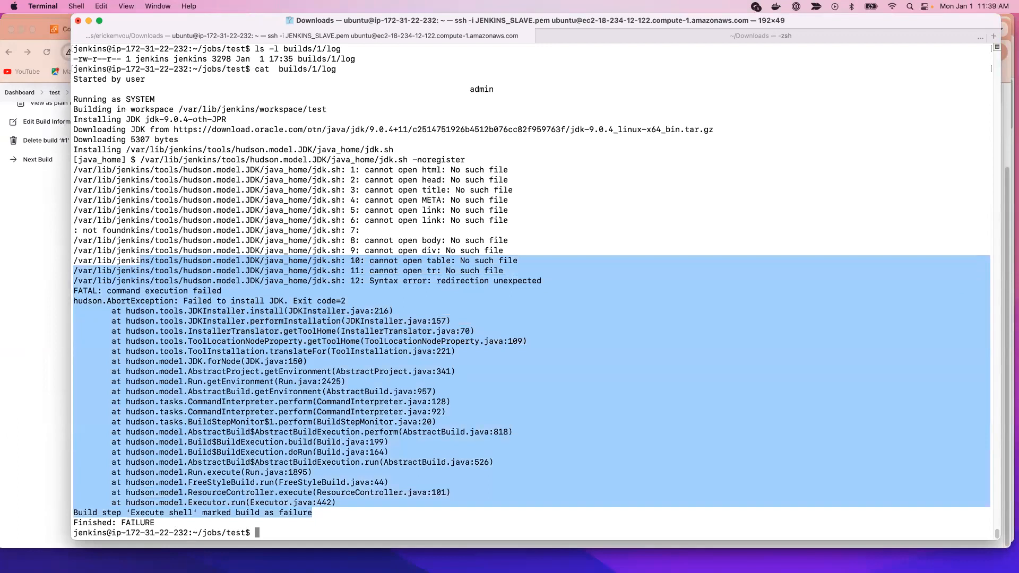
pyautogui.click(491, 207)
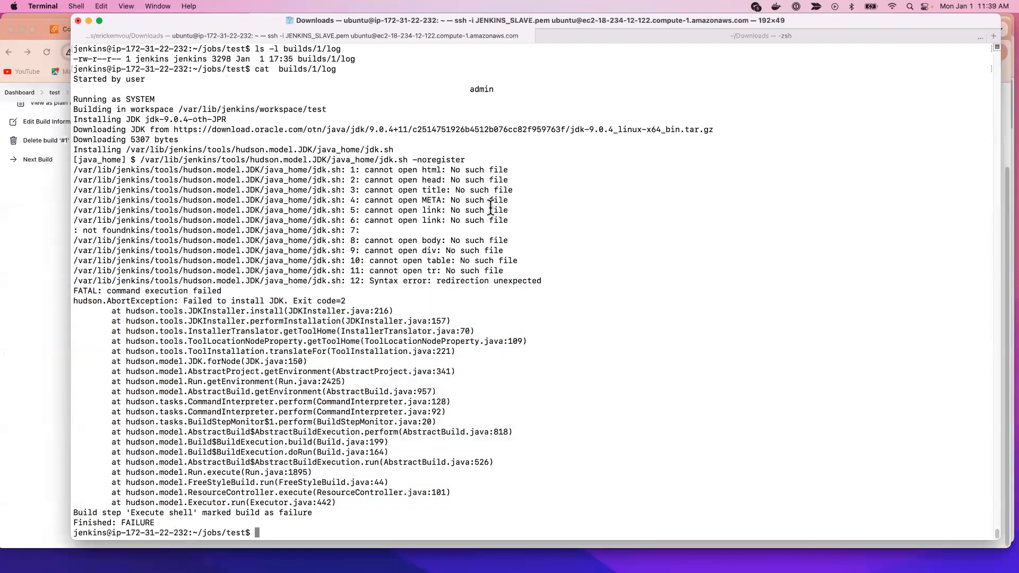
# Step: Switch to Chrome and view build #1's console output from its beginning with nothing selected
pyautogui.click(33, 291)
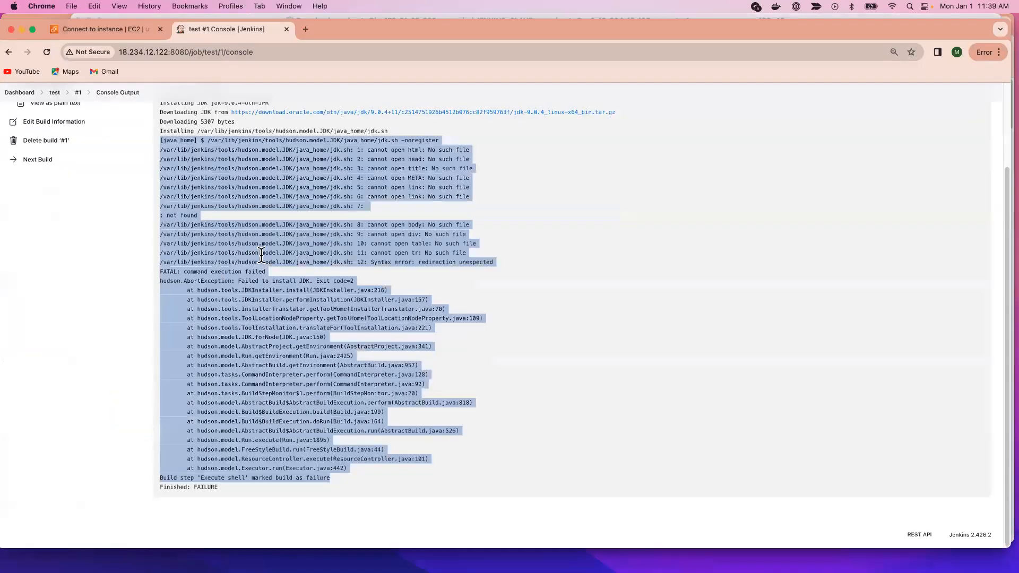
pyautogui.click(395, 258)
pyautogui.scroll(3, 432, 264)
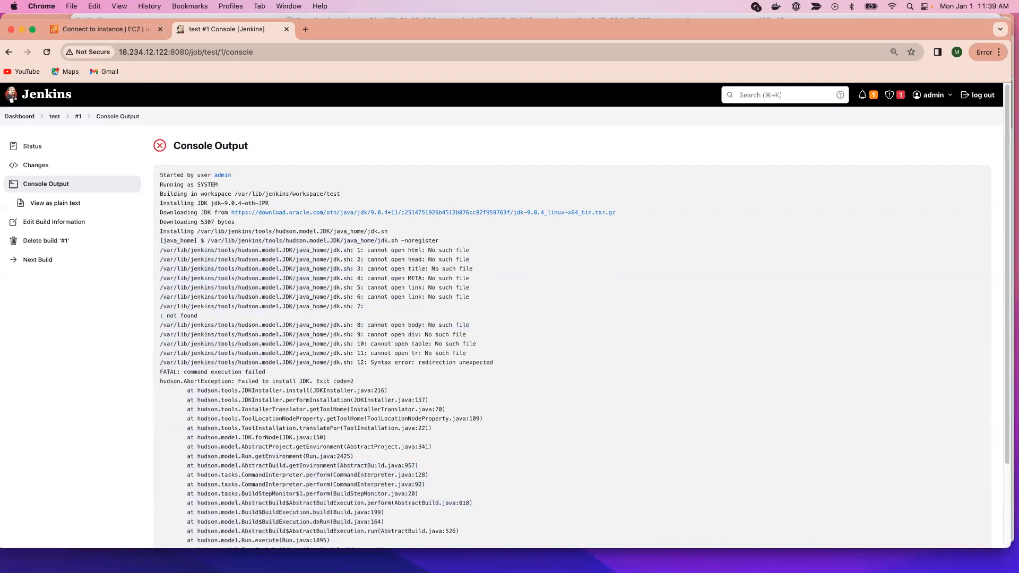
# Step: Switch to Terminal, return to the home directory with cd, clear the screen, and print the current path with pwd
pyautogui.press('super+Tab')
pyautogui.write('cd')
pyautogui.press('Return')
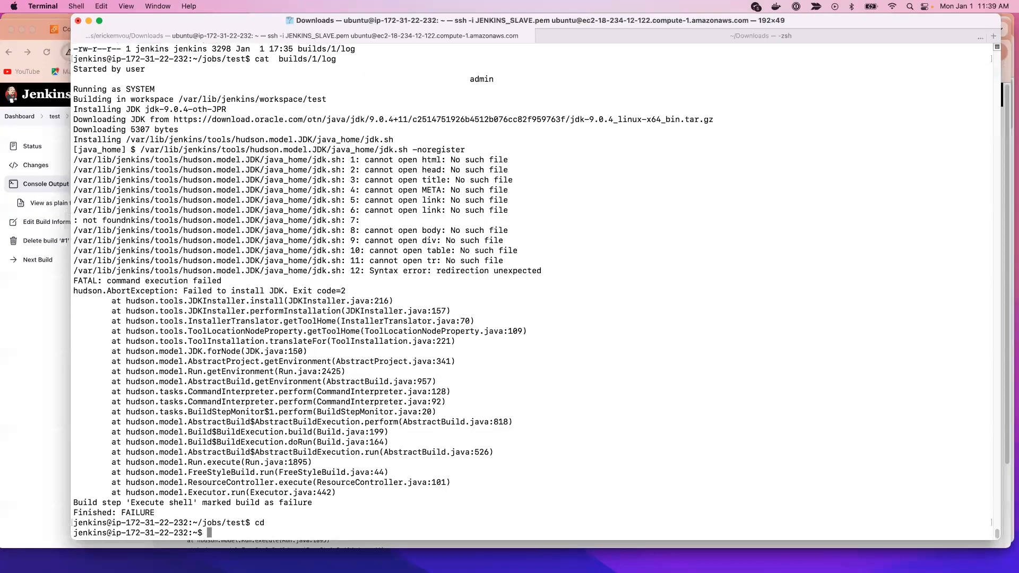
pyautogui.hotkey('ctrl', 'l')
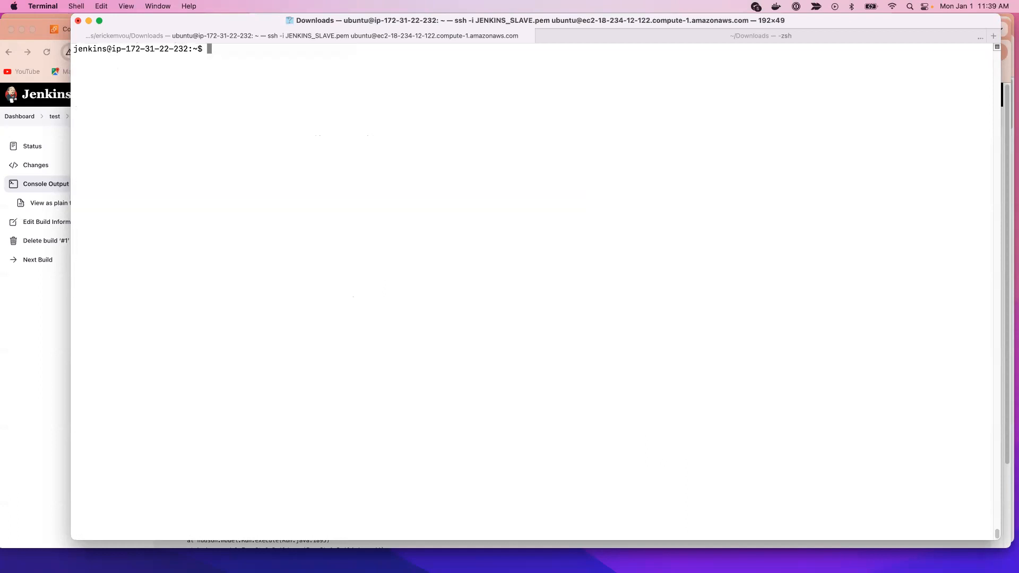
pyautogui.write('pwd')
pyautogui.press('Return')
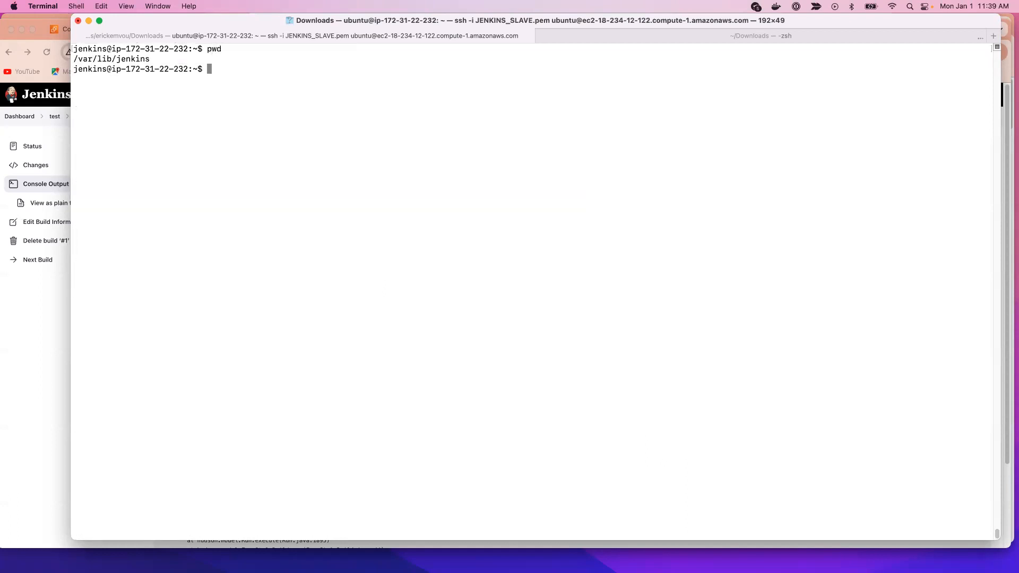
# Step: Delete everything inside the jobs directory with rm -rf jobs/*
pyautogui.write('rm -rf jobs/*')
pyautogui.press('Return')
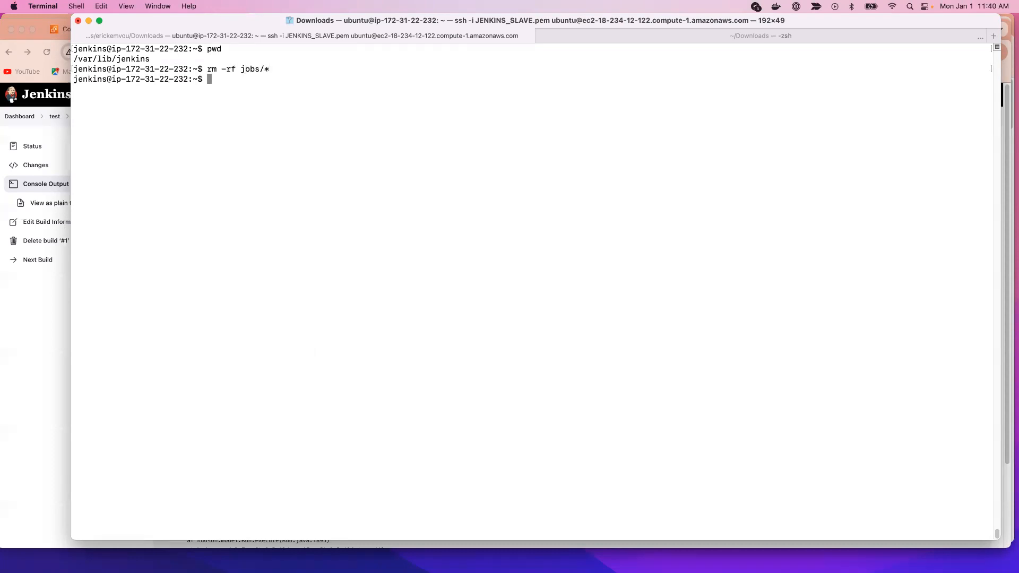
# Step: List the contents of the jobs directory with ls jobs/
pyautogui.write('ls jobs/')
pyautogui.press('Return')
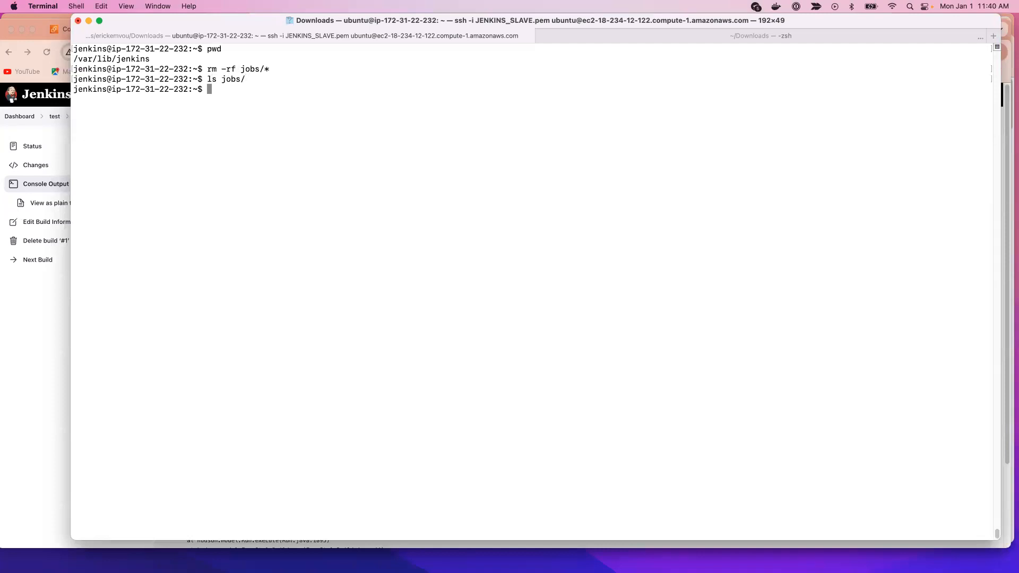
# Step: Switch to Chrome, go to the Jenkins dashboard and refresh the page to check its job list
pyautogui.click(45, 443)
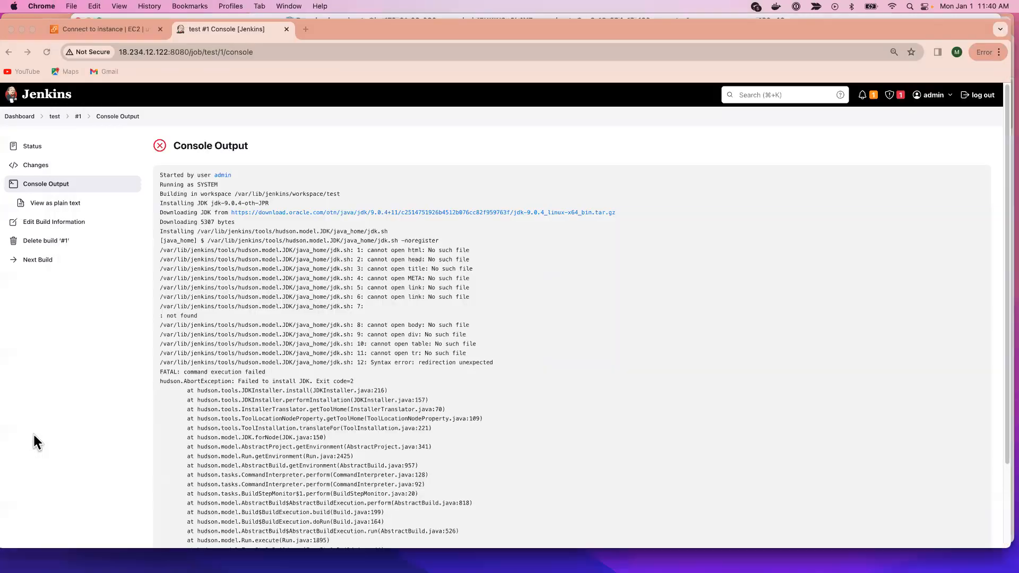
pyautogui.click(19, 116)
pyautogui.click(47, 52)
pyautogui.click(47, 52)
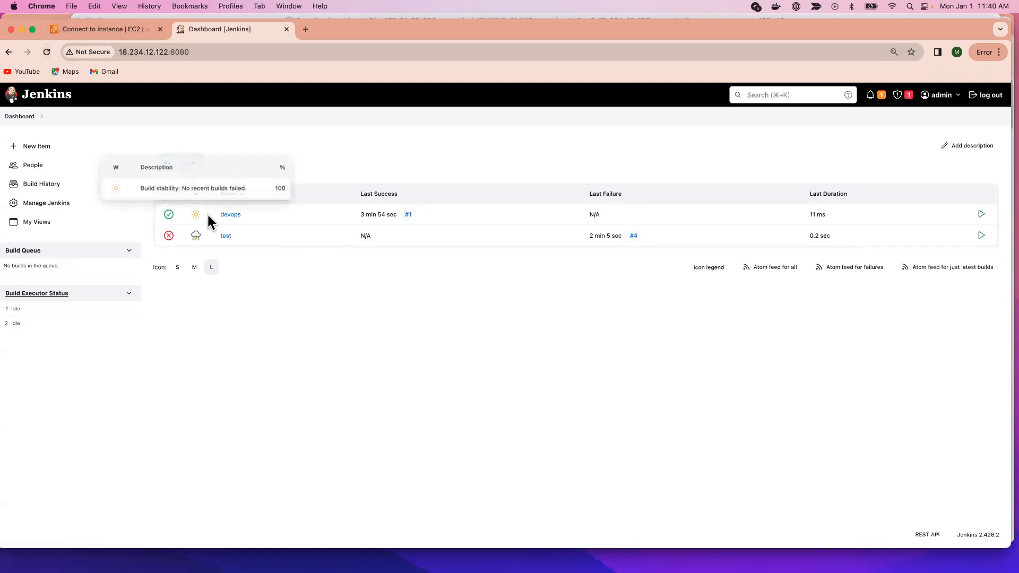
# Step: Run Reload Configuration from Disk in the Jenkins management page and confirm it
pyautogui.click(41, 210)
pyautogui.scroll(-8, 445, 414)
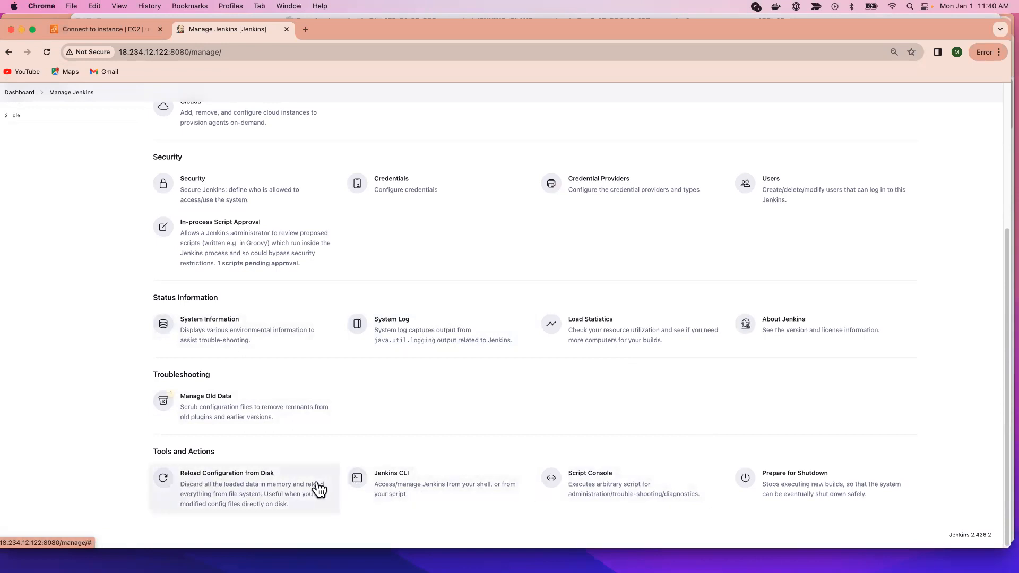
pyautogui.scroll(5, 317, 482)
pyautogui.scroll(-5, 317, 482)
pyautogui.click(164, 482)
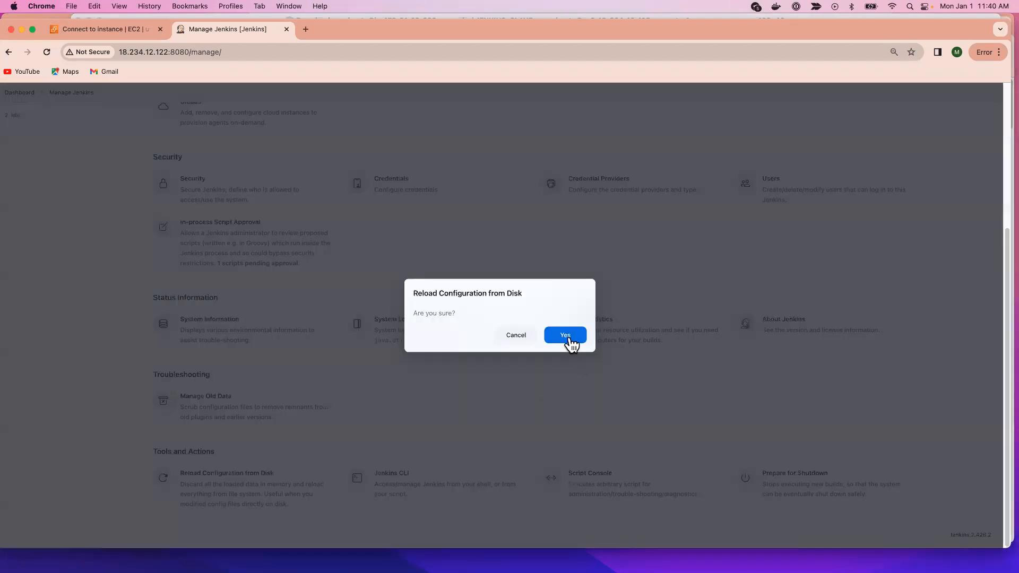
pyautogui.click(565, 336)
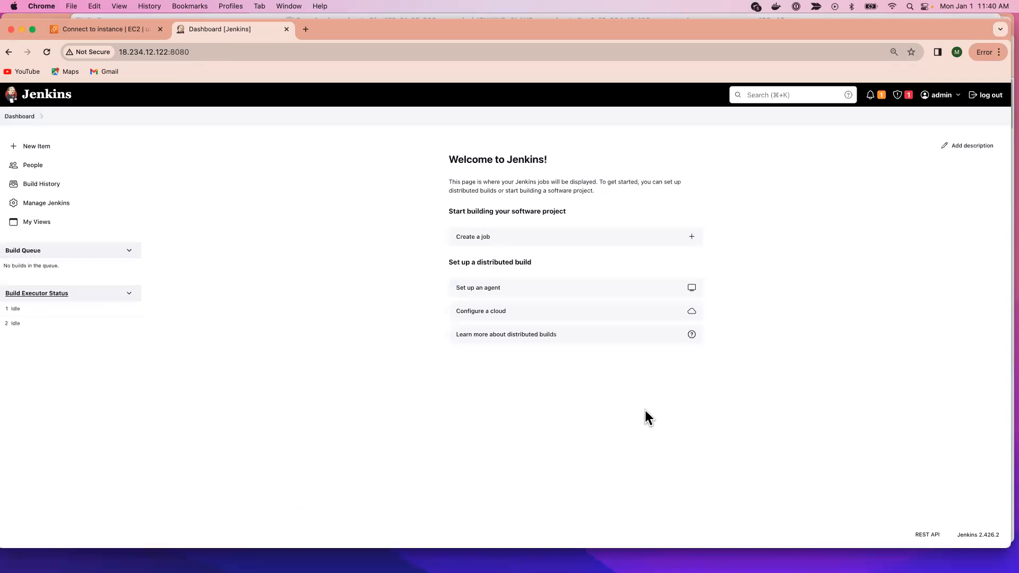
# Step: Refresh the reloaded dashboard, compare it with the jobs listing in Terminal, and return to Chrome
pyautogui.click(47, 51)
pyautogui.press('super+Tab')
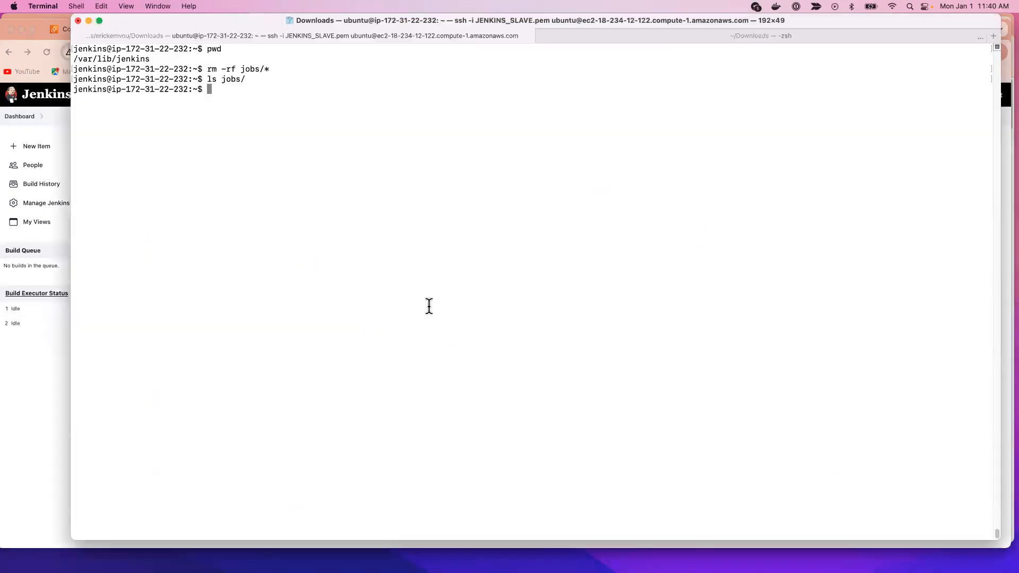
pyautogui.click(24, 433)
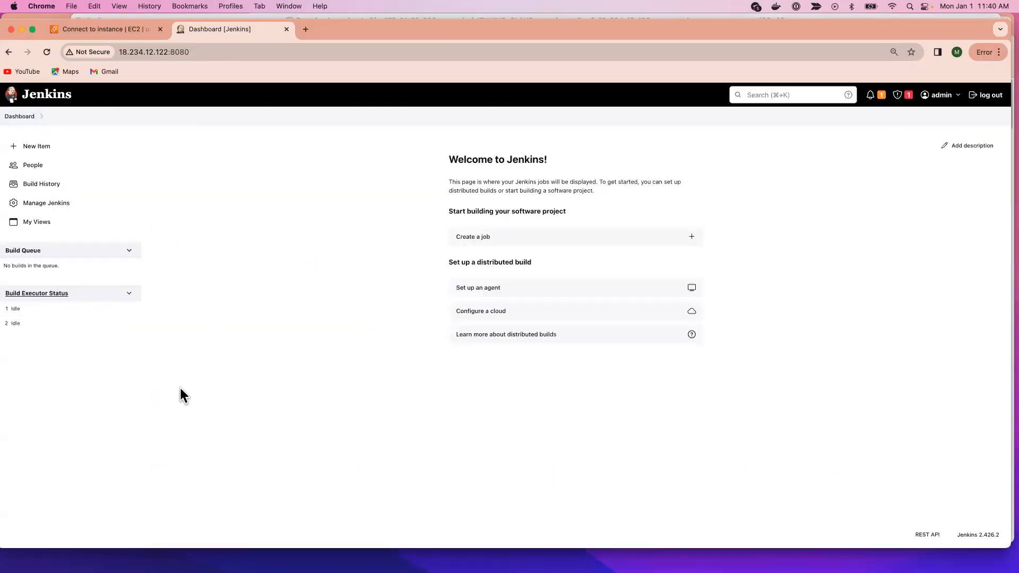